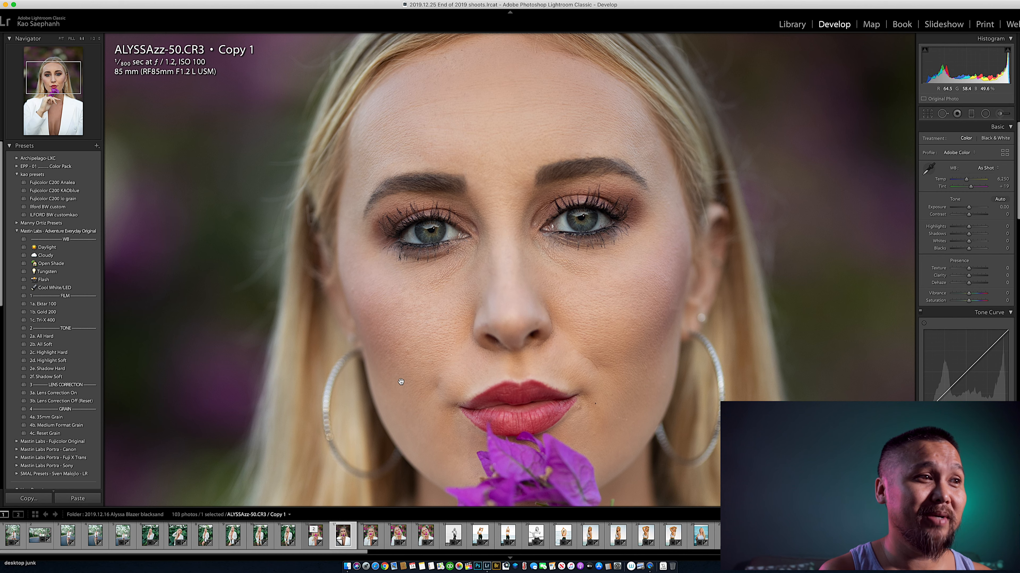
- Apply the Fujicolor C200 lo grain preset to the portrait and open the photo in Photoshop for editing
left_click(475, 410)
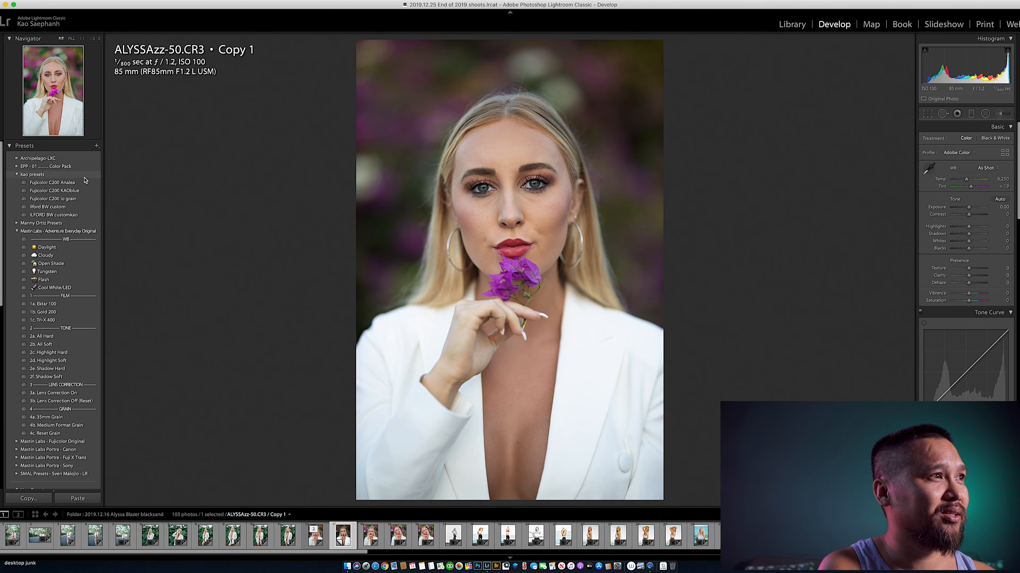
left_click(79, 200)
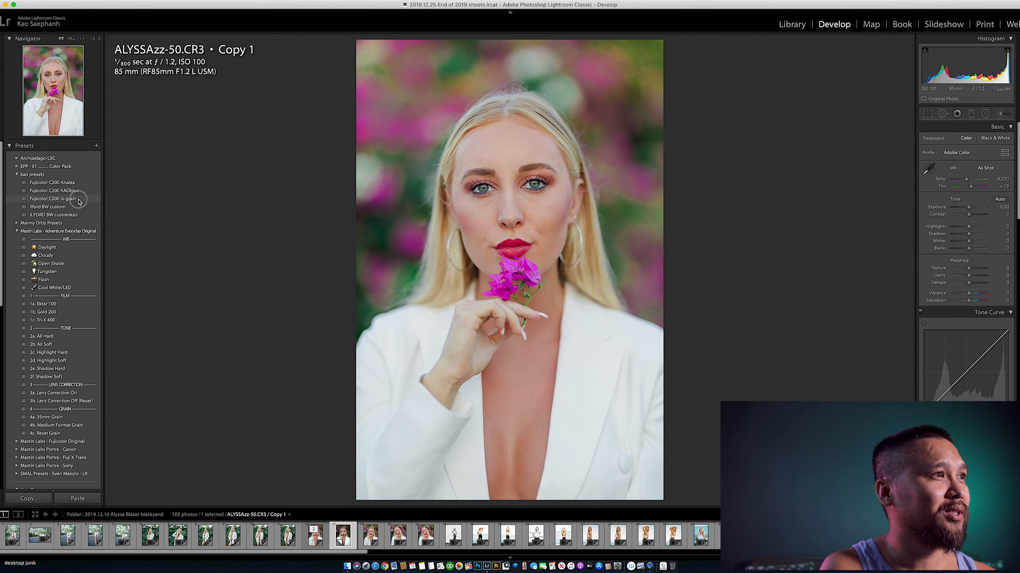
left_click(497, 195)
left_click(497, 195)
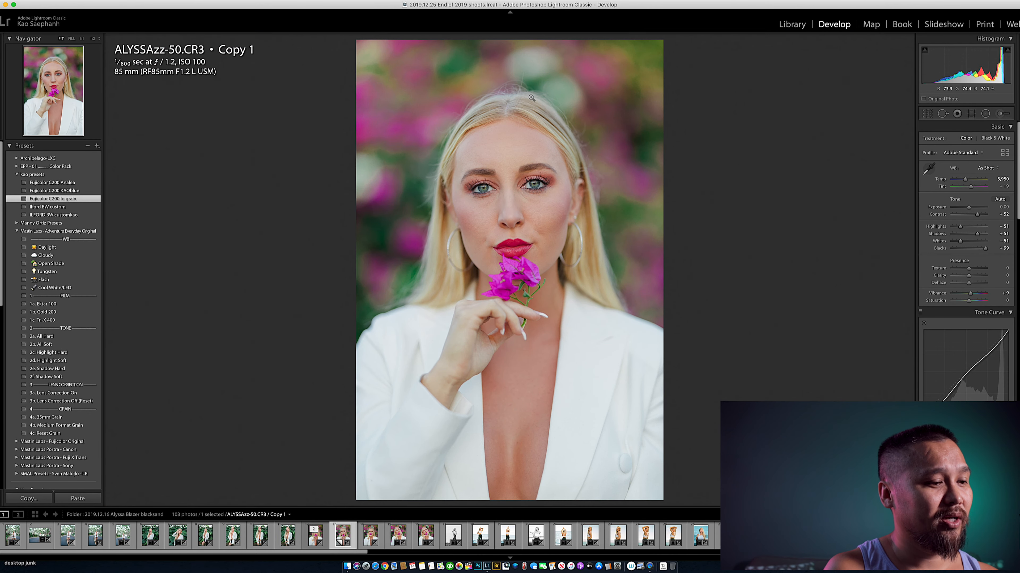
key("super+e")
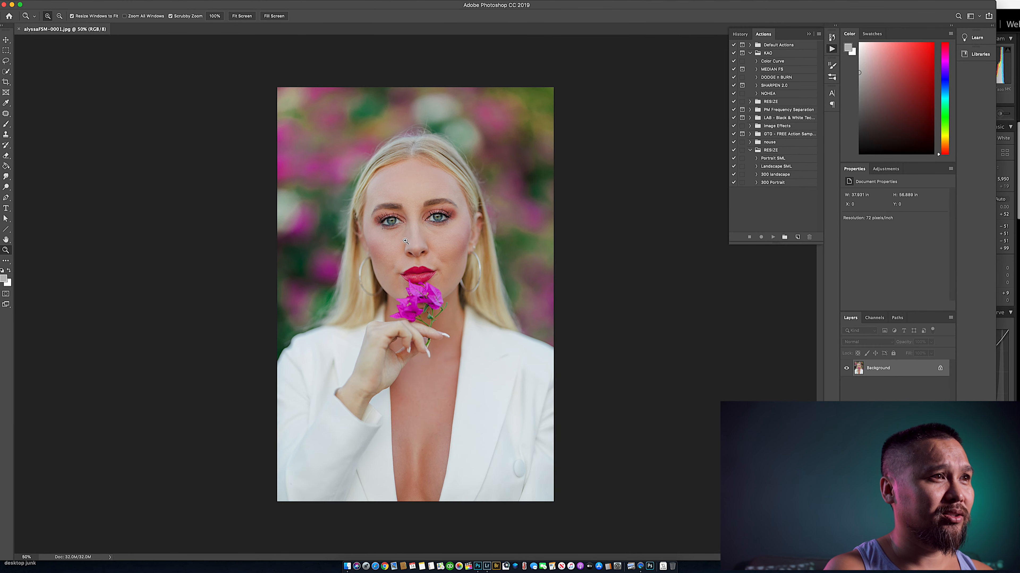
- Run the MEDIAN FS frequency separation action on the portrait with a Median radius of 14 pixels
left_click_drag(405, 241, 462, 241)
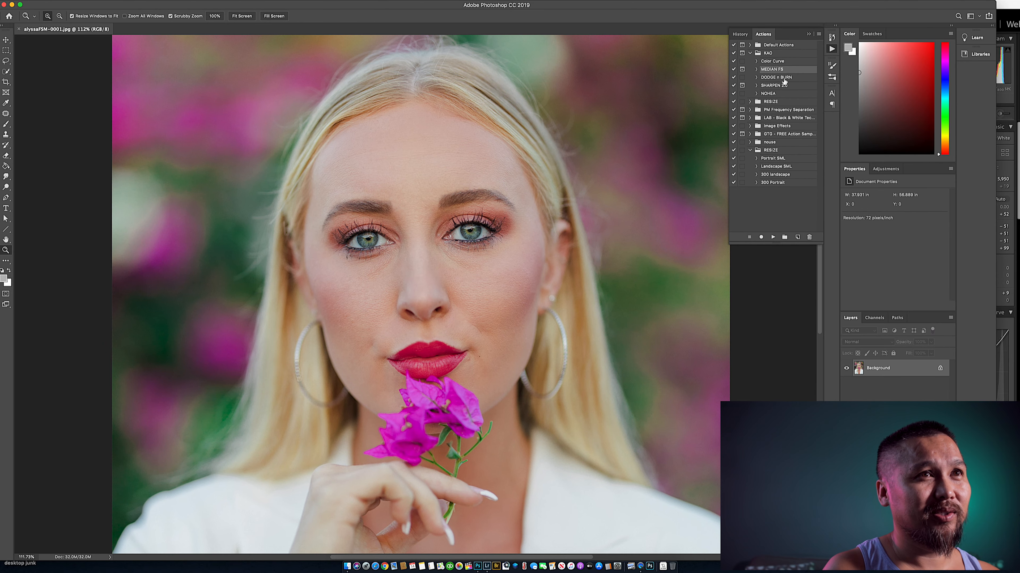
left_click(774, 238)
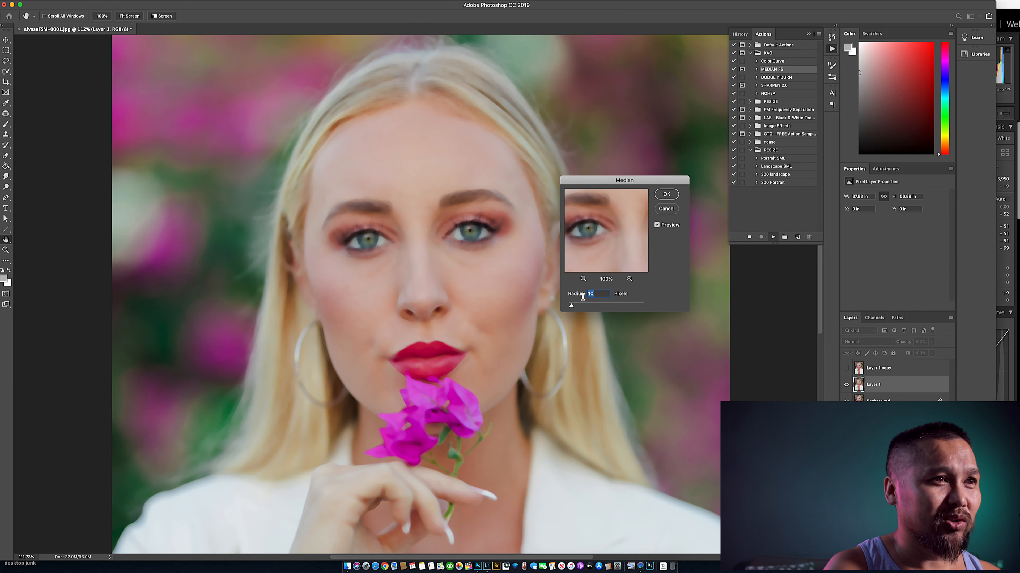
left_click_drag(571, 306, 574, 306)
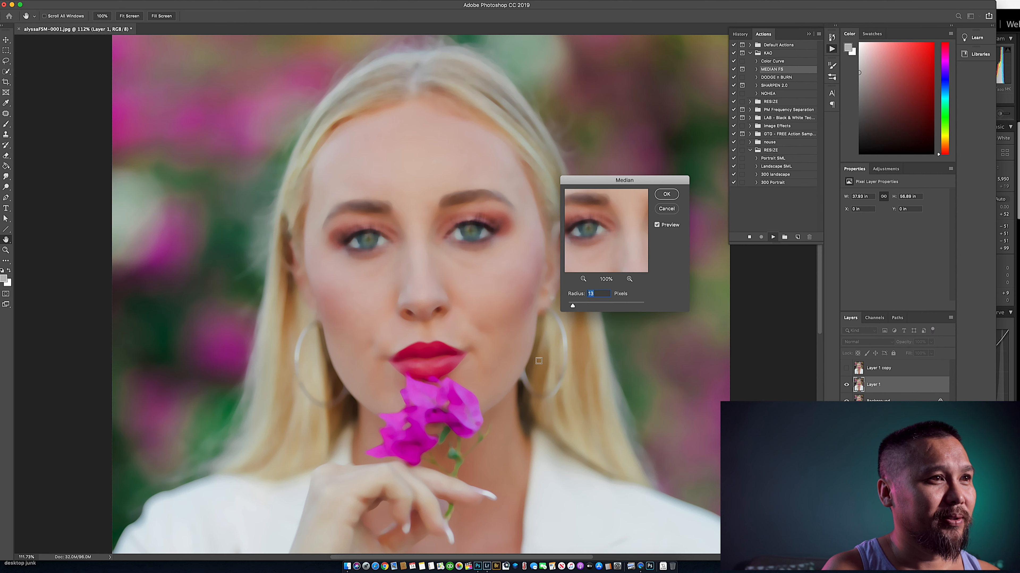
left_click_drag(573, 306, 574, 307)
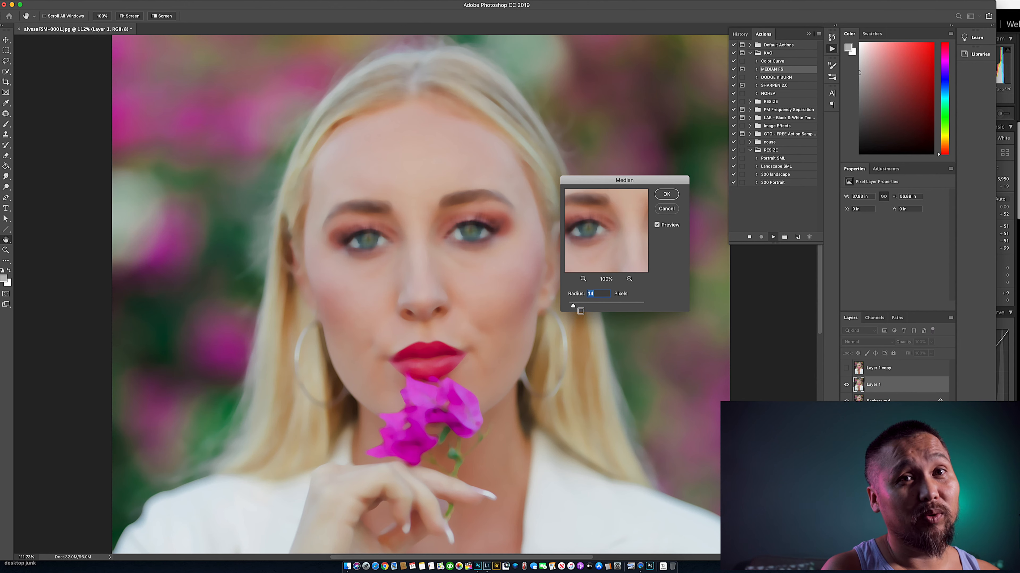
left_click(667, 196)
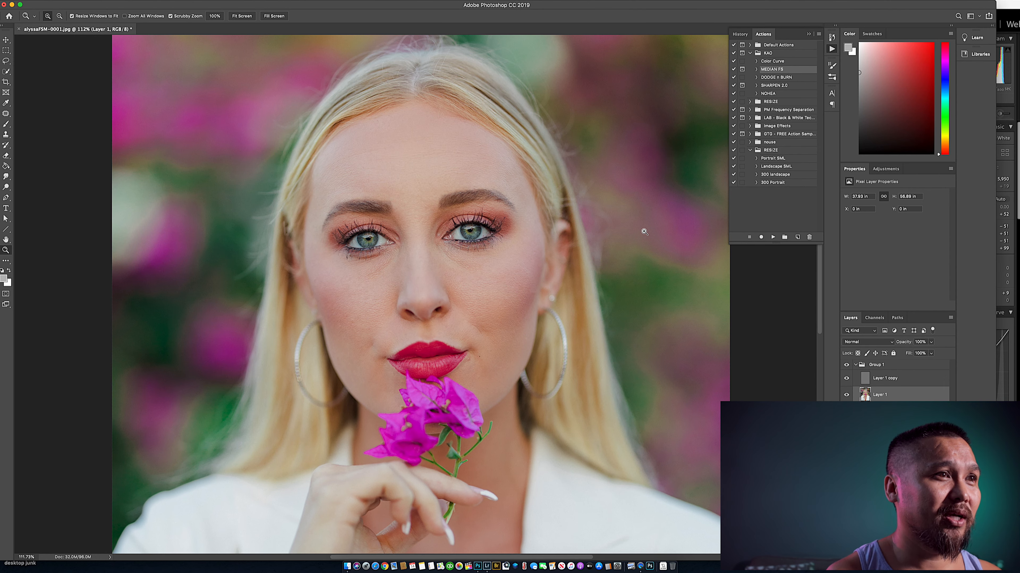
- Hide Layer 1 copy, select Layer 1 and activate the Mixer Brush for blending the skin
left_click(846, 379)
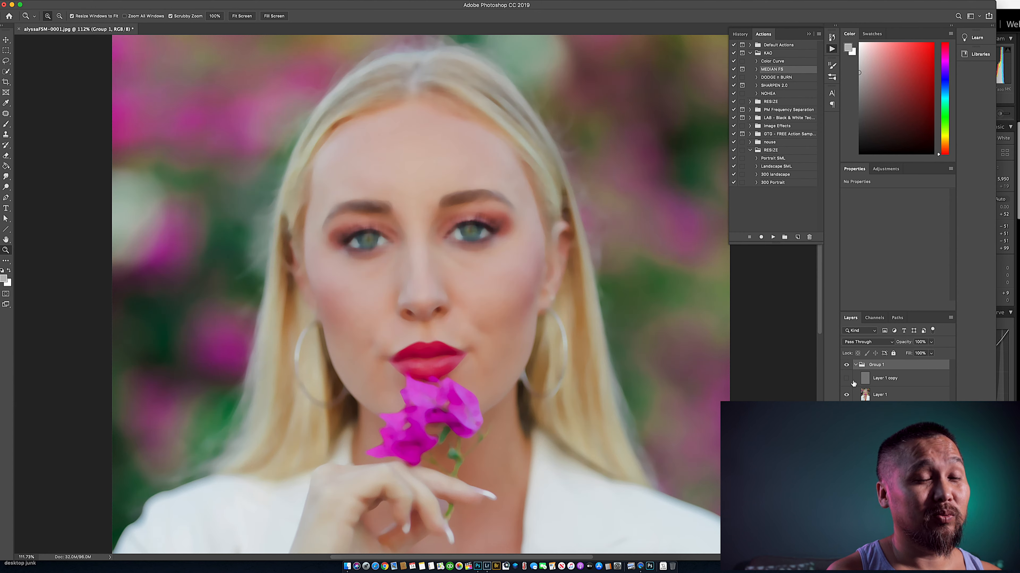
left_click(901, 398)
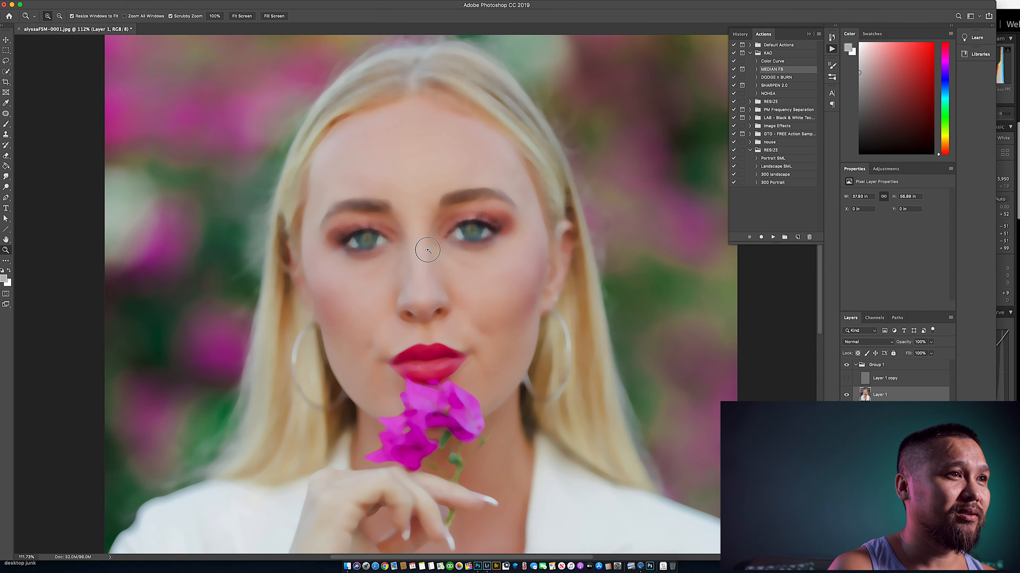
left_click_drag(421, 251, 433, 255)
key("b")
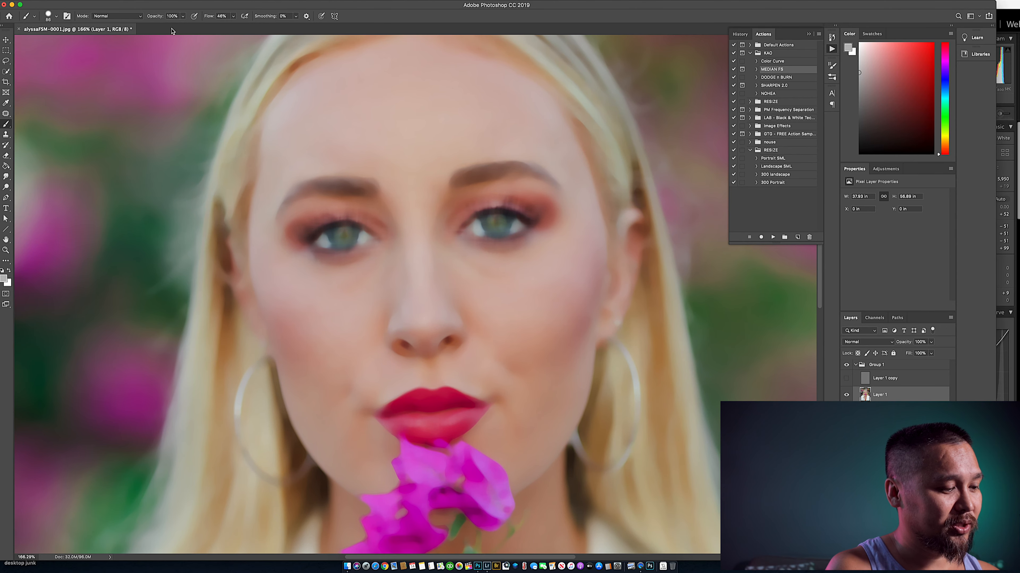
key("shift+b")
key("shift+b")
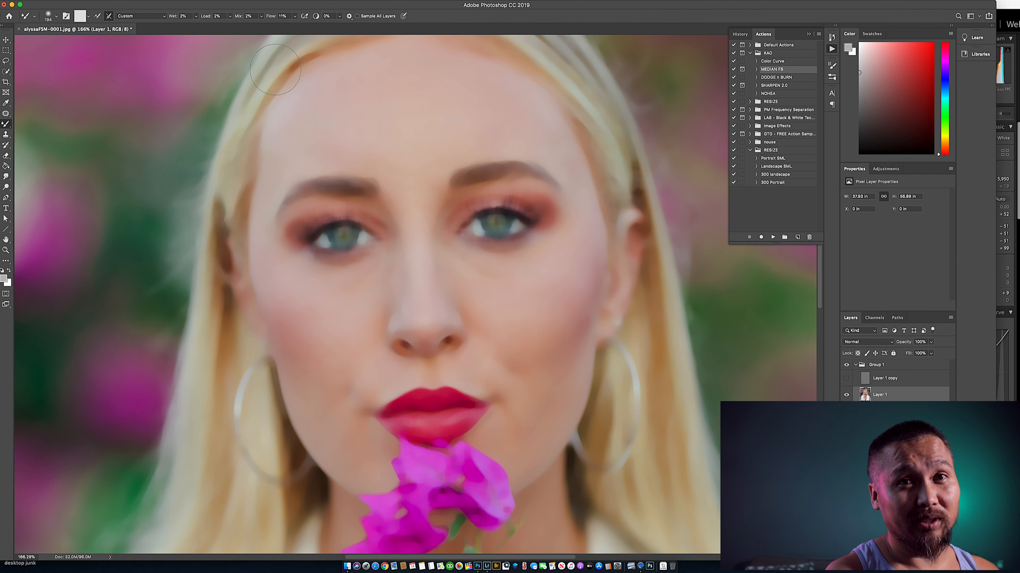
- Set the Mixer Brush size to 84 px and blend the skin tones of the face on Layer 1
scroll(414, 343, "up", 2)
right_click(523, 307)
left_click_drag(584, 330, 615, 332)
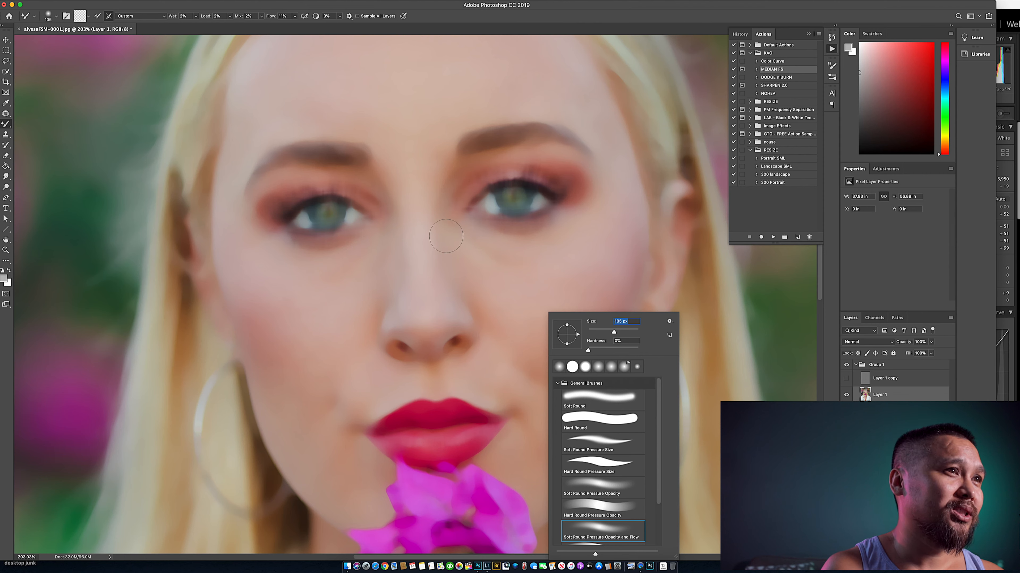
type("70")
key("Return")
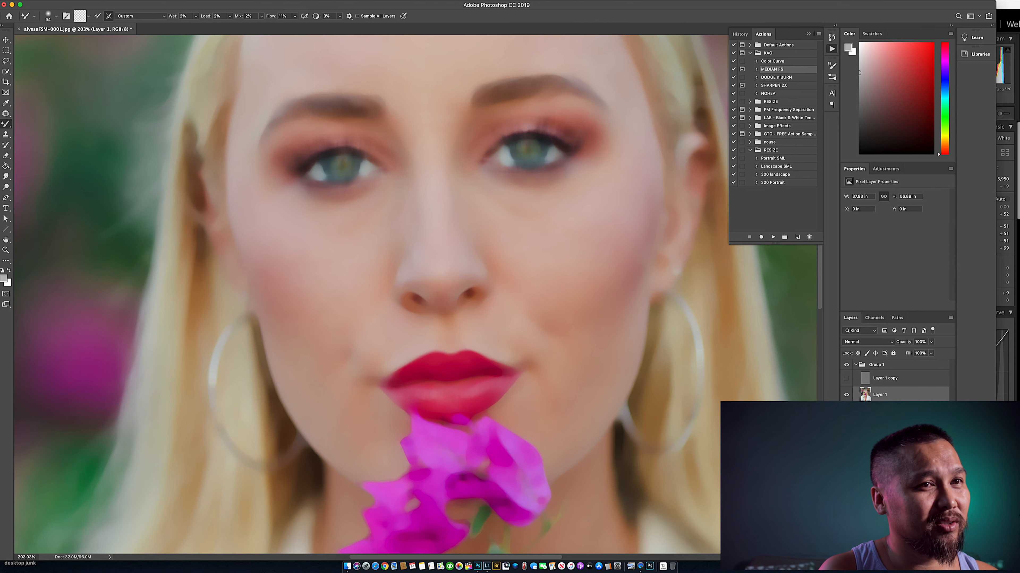
- Toggle the visibility of Layer 1 copy and Layer 1 to compare the texture and color layers
left_click(847, 379)
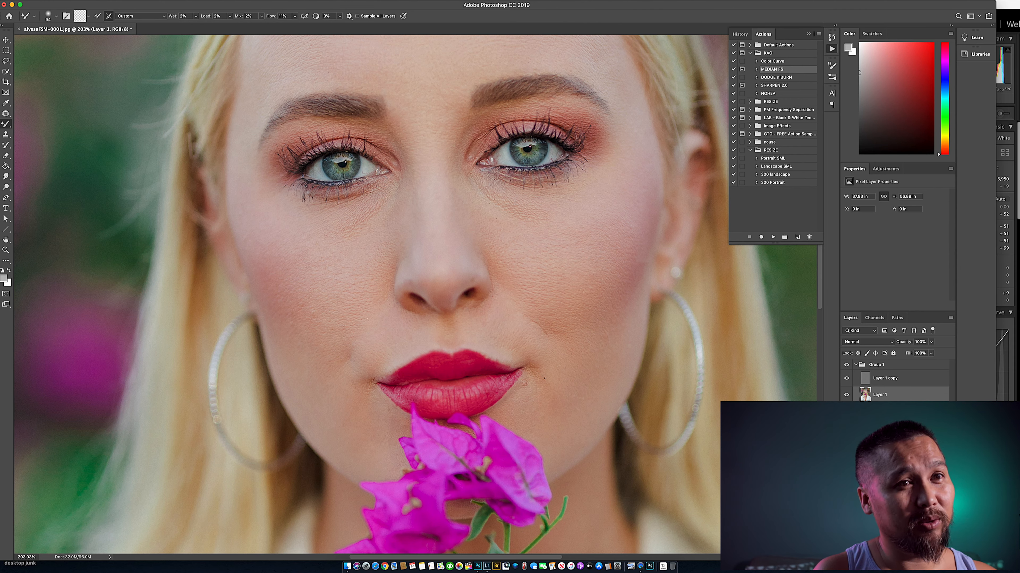
left_click(846, 395)
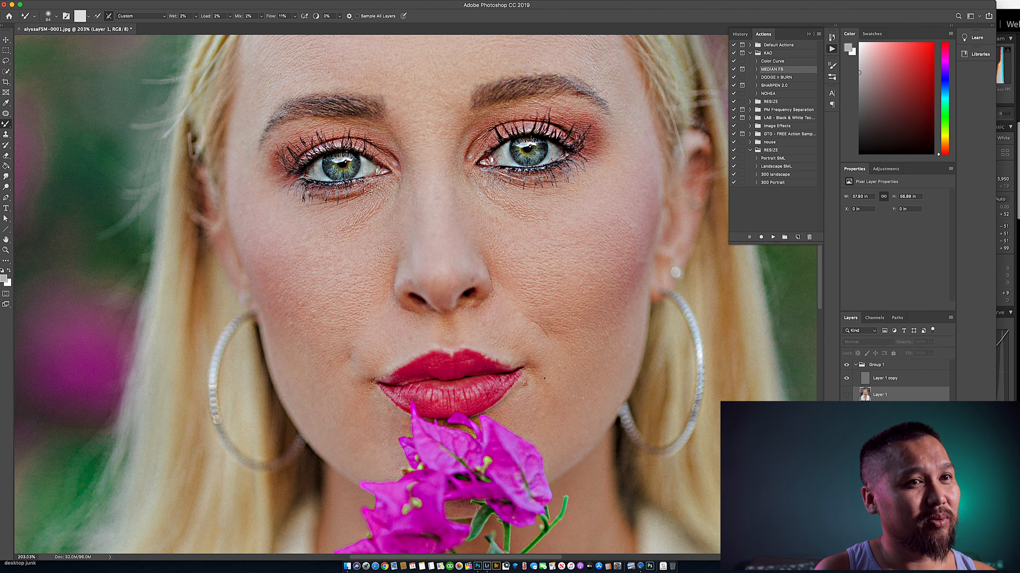
left_click(846, 395)
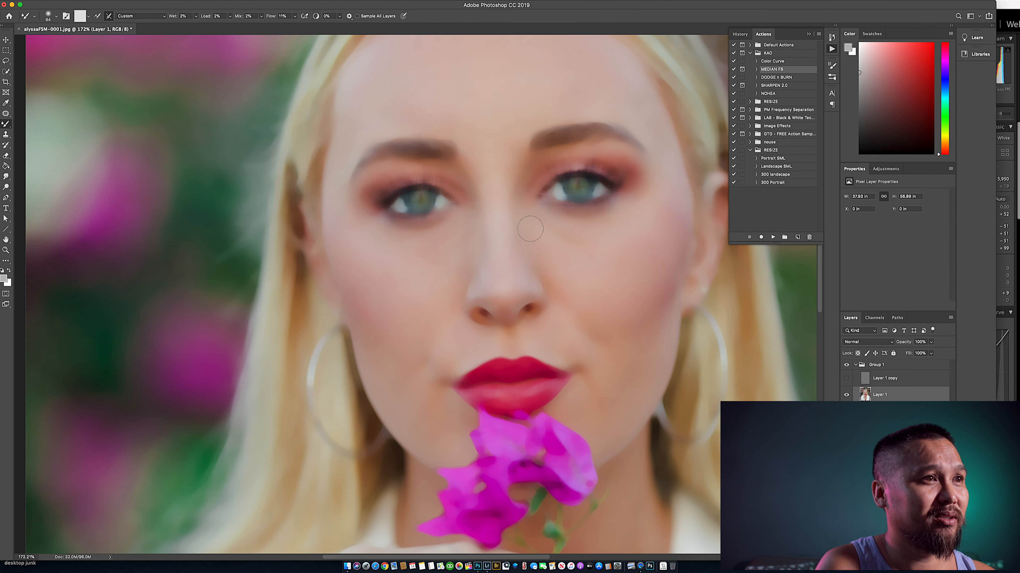
- Blend the skin along the forehead and nose on Layer 1, enlarge the Mixer Brush and compare Group 1 with the original
left_click_drag(505, 141, 526, 316)
key("bracketright")
key("bracketright")
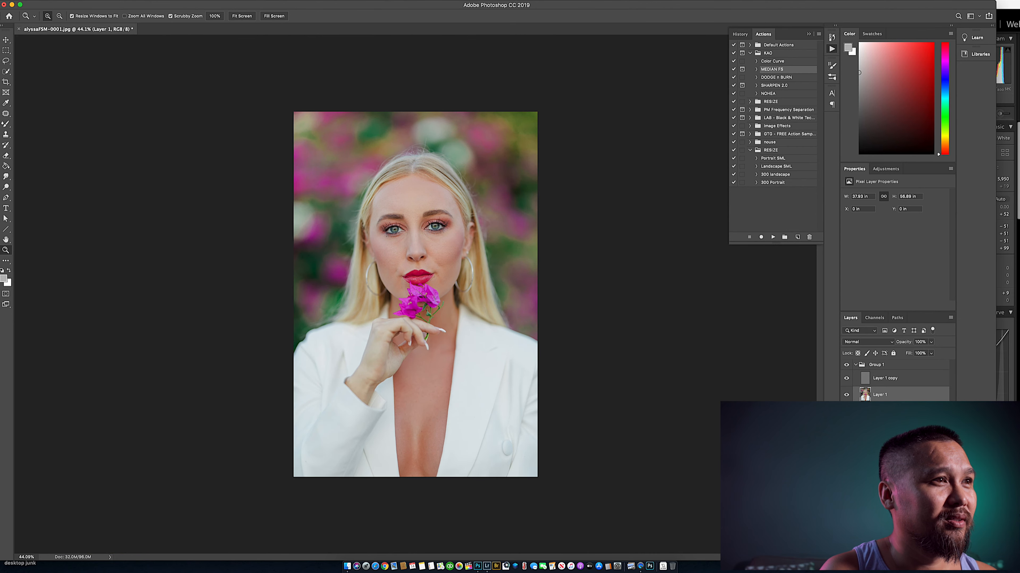
left_click_drag(417, 238, 458, 238)
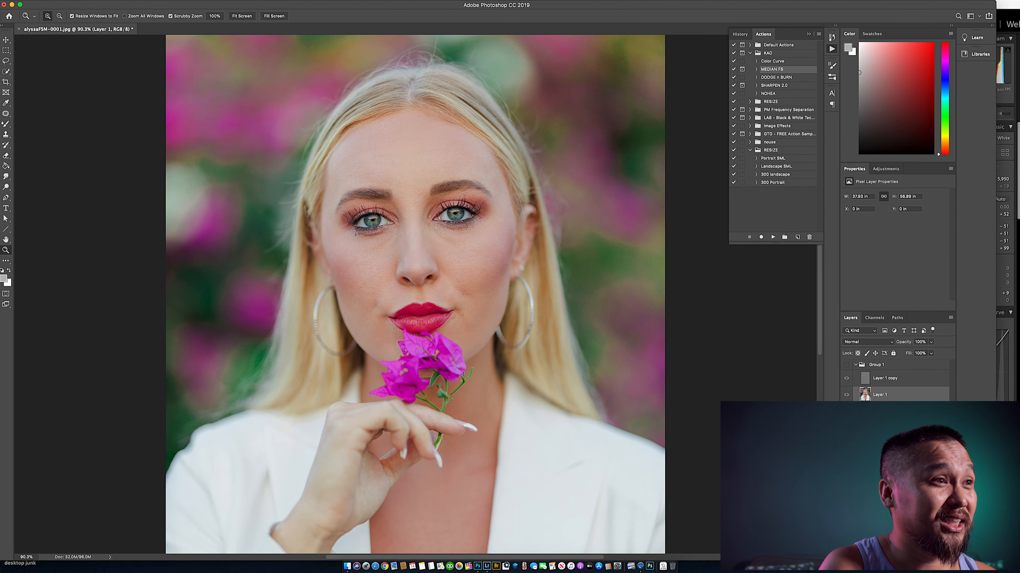
left_click(846, 365)
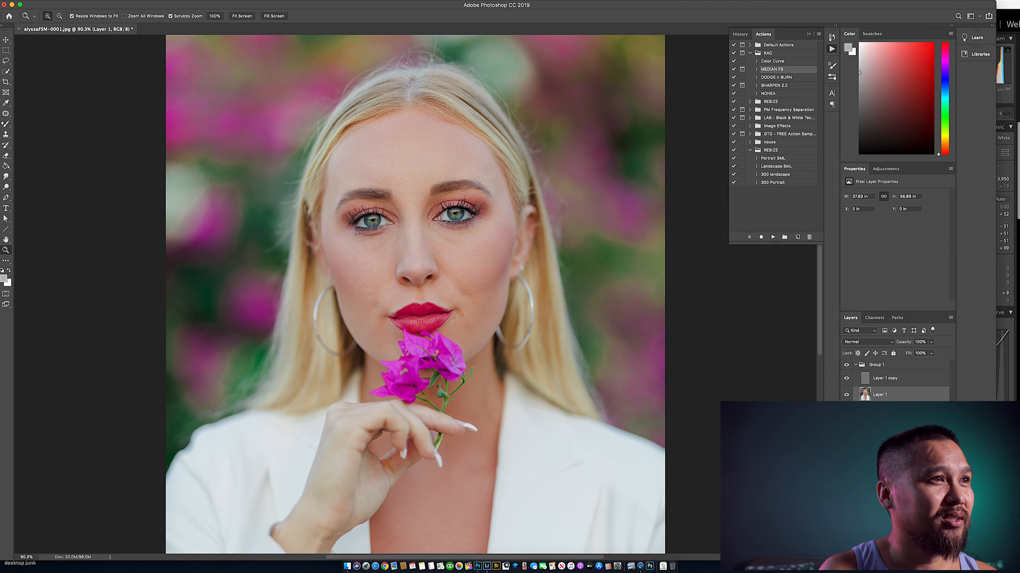
- Hide Layer 1 copy and blend the chest skin on Layer 1 with a larger Mixer Brush
key("b")
left_click(847, 378)
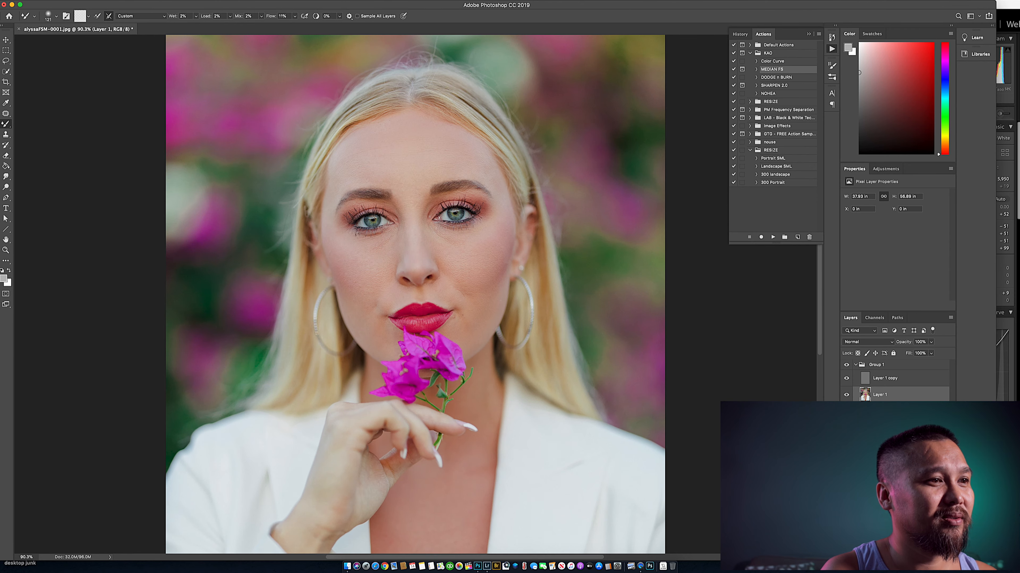
key("z")
left_click_drag(462, 316, 361, 317)
right_click(460, 313)
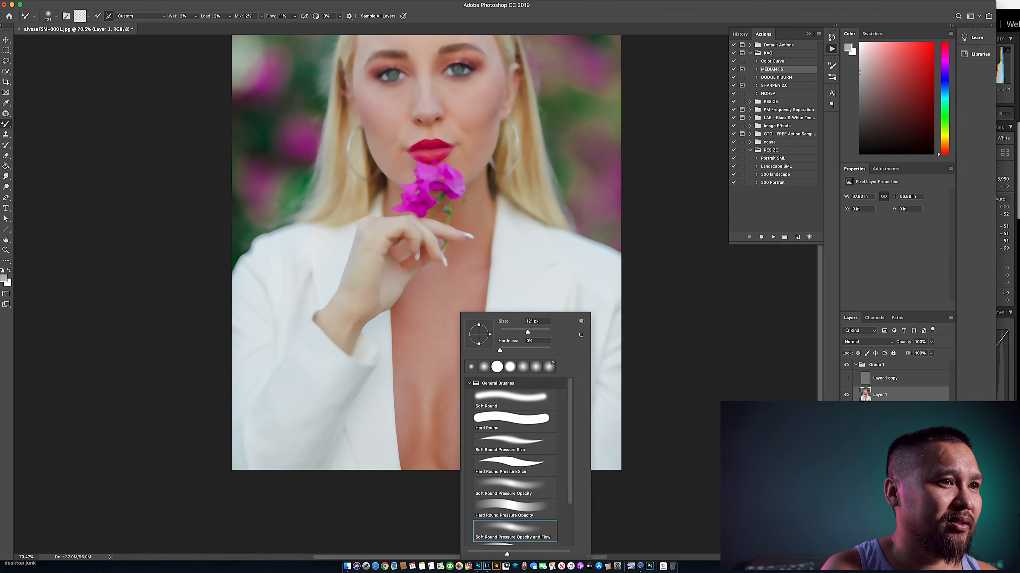
left_click_drag(528, 333, 528, 332)
key("Return")
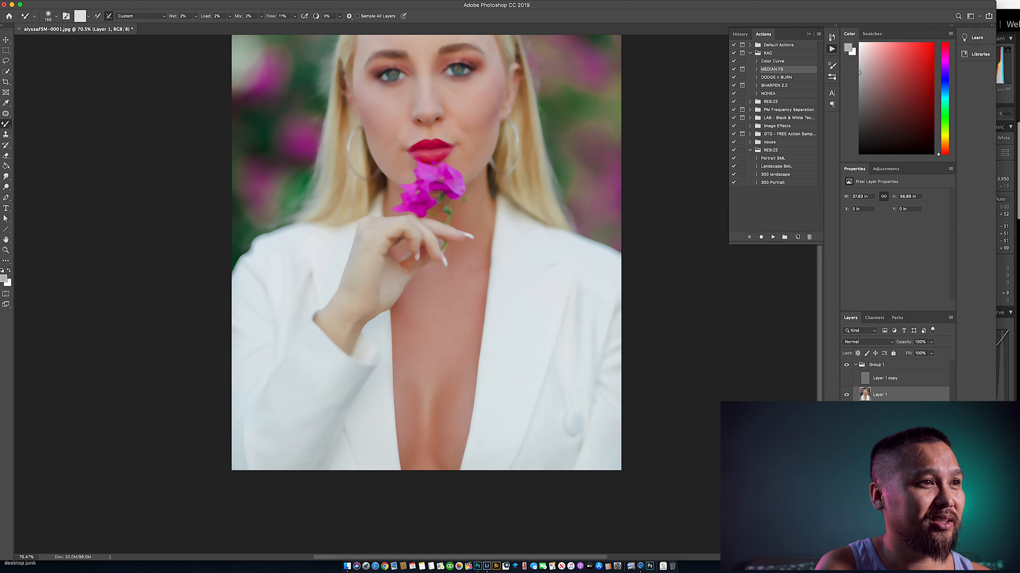
- Show Layer 1 copy again and toggle Group 1 to compare the blended skin with the original
key("z")
left_click(846, 378)
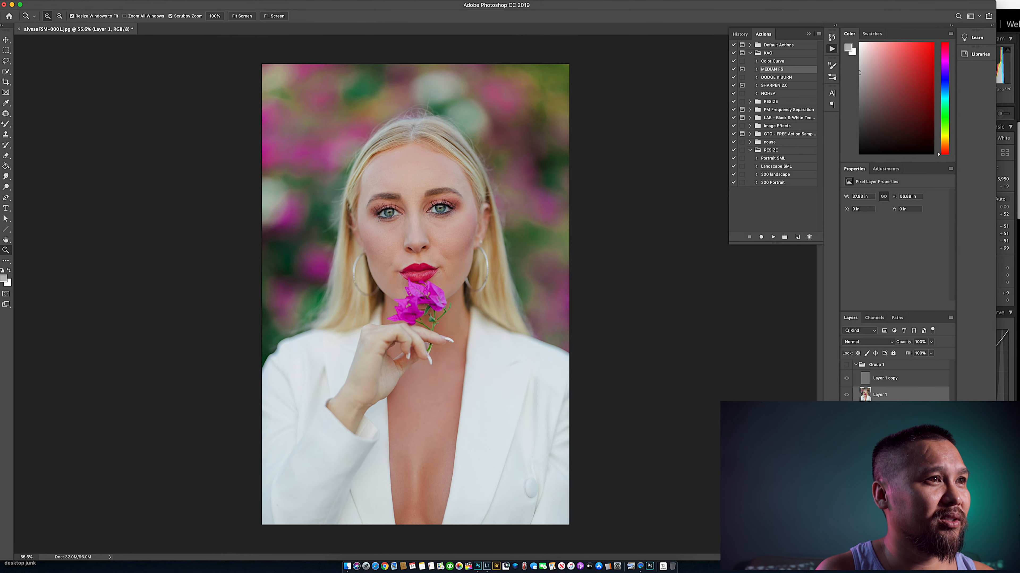
left_click(847, 365)
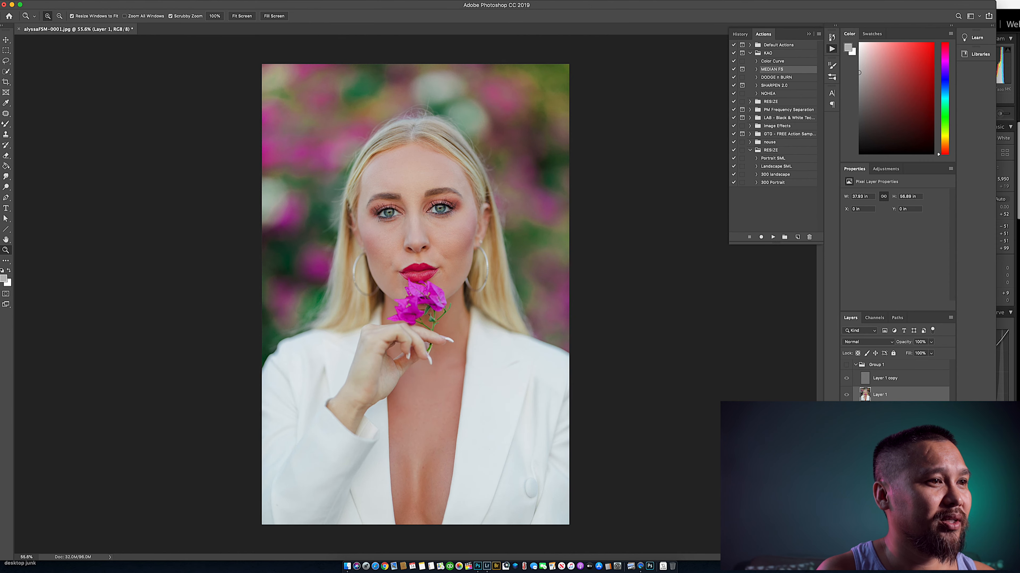
- Clone away the under-eye lines and facial blemishes on Layer 1 copy with a 17 px Clone Stamp
left_click(885, 378)
left_click_drag(414, 205, 486, 205)
key("s")
right_click(551, 430)
type("23")
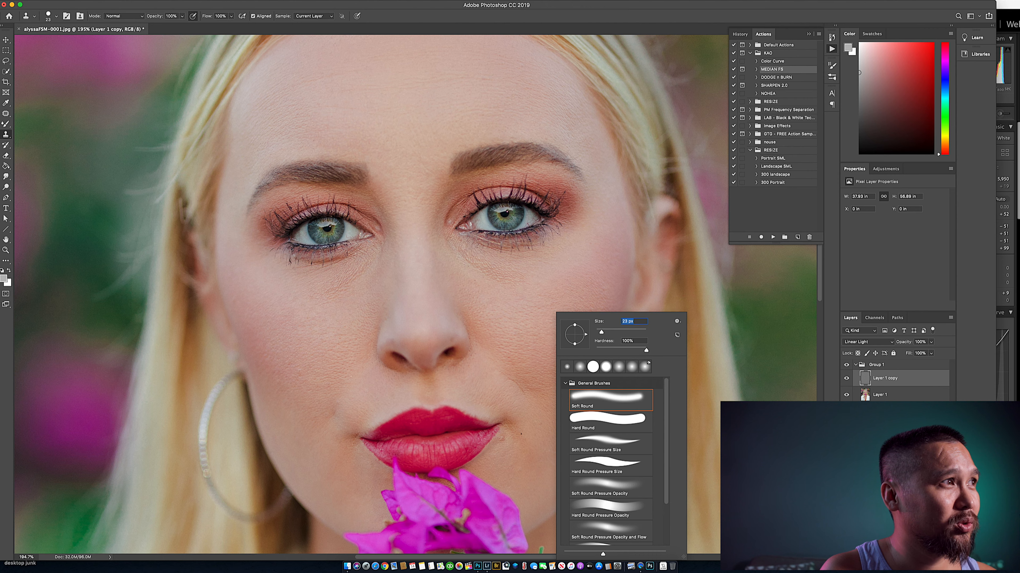
type("1520")
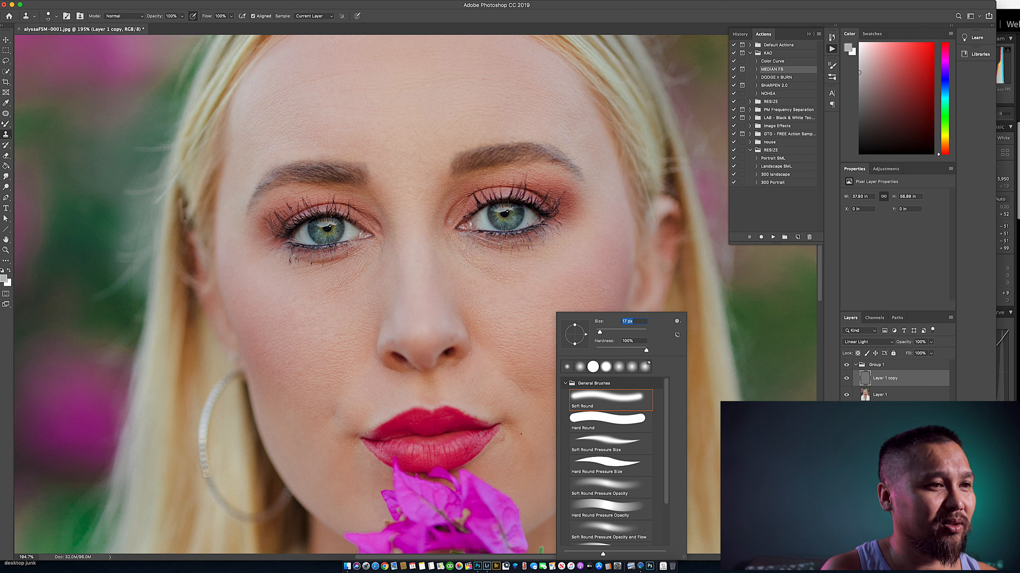
key("Return")
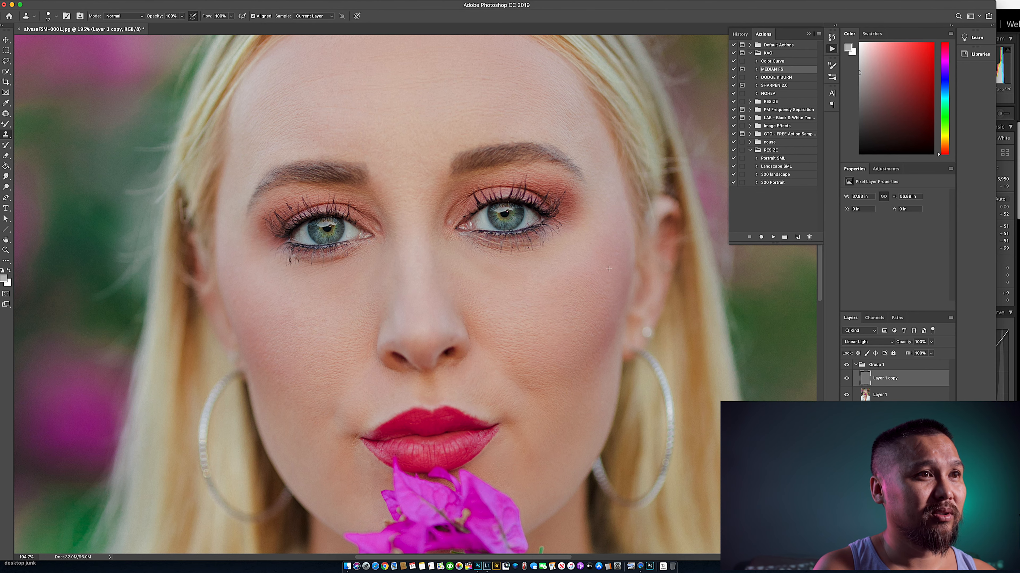
- Touch up the remaining texture blemishes around the mouth and chin on Layer 1 copy with the Clone Stamp
key("z")
key("super+0")
left_click_drag(392, 255, 449, 256)
left_click(409, 297, "alt")
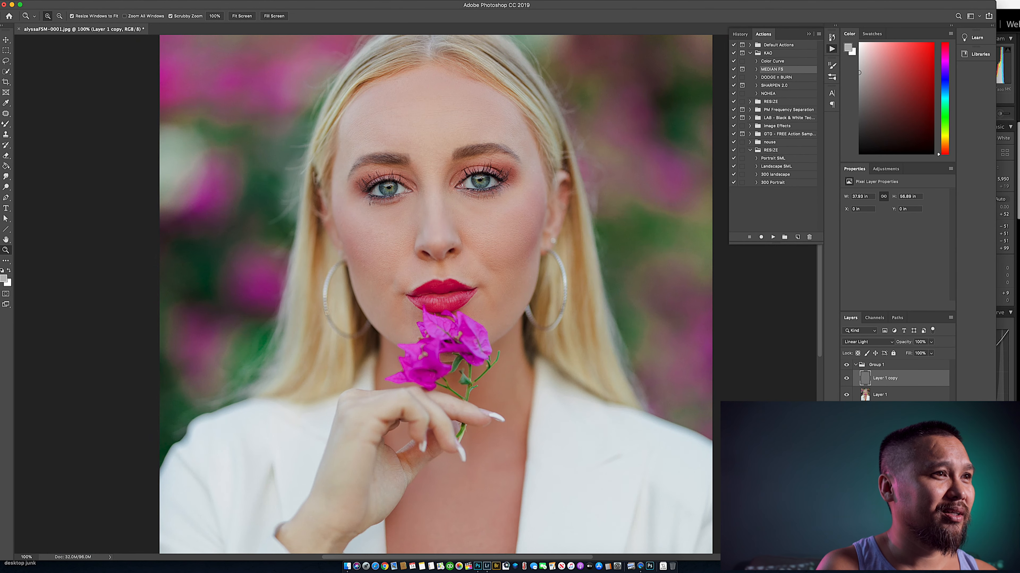
left_click_drag(402, 307, 436, 308)
key("s")
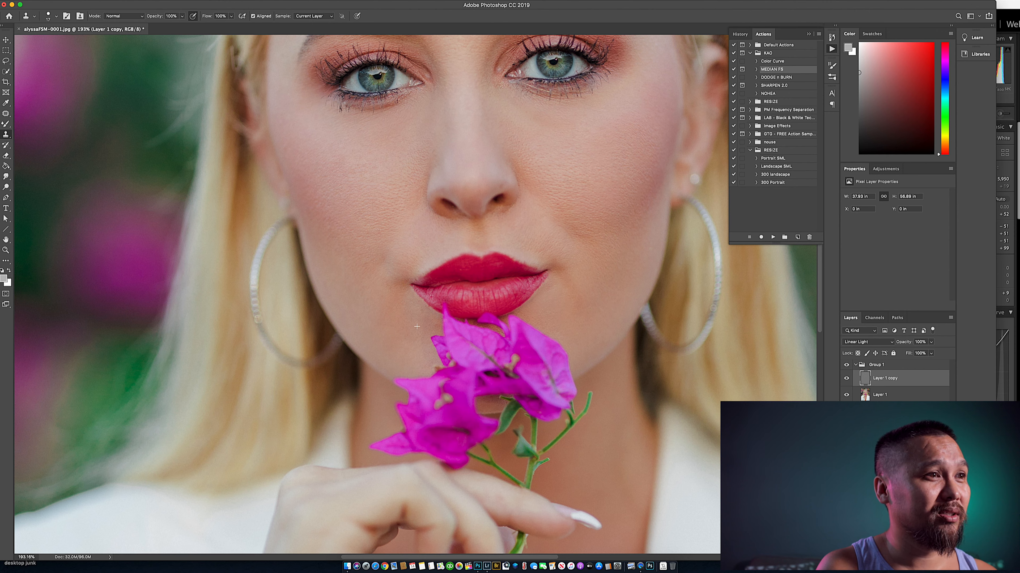
key("z")
left_click_drag(410, 355, 342, 356)
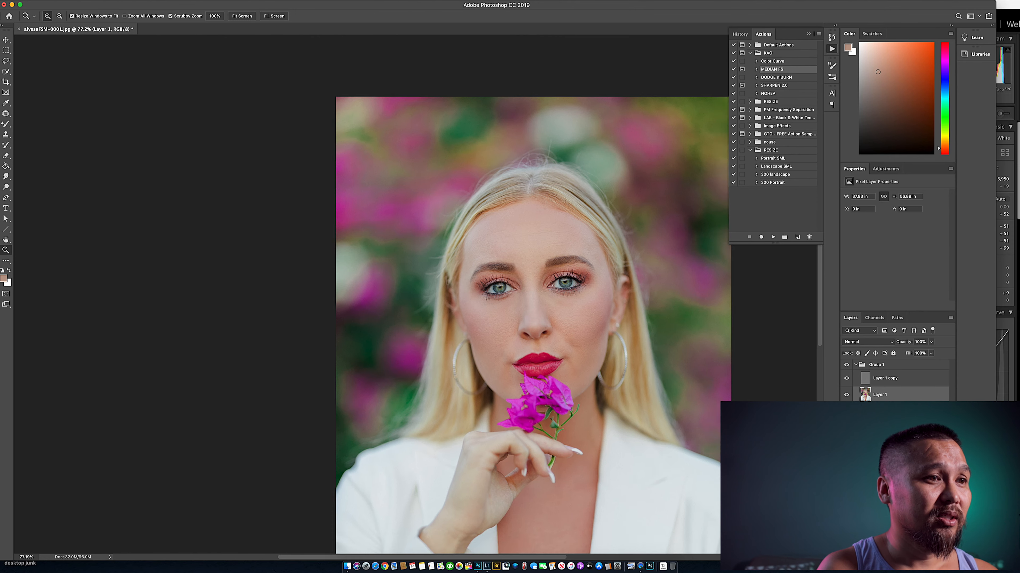
- Toggle Group 1's visibility at full view and close up to compare the retouched portrait with the original
left_click_drag(415, 295, 399, 294)
left_click(846, 365)
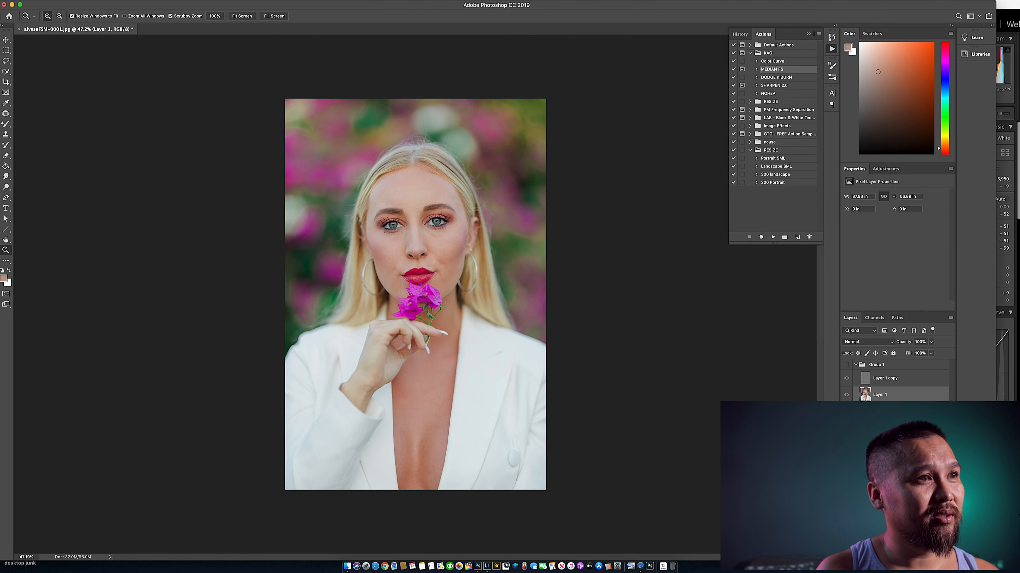
left_click(846, 365)
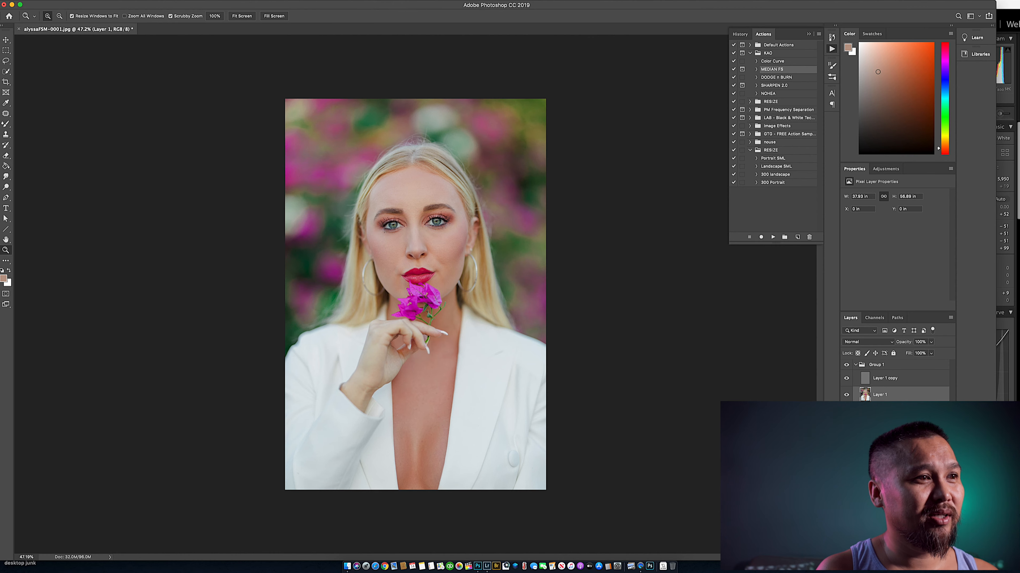
left_click_drag(394, 250, 442, 250)
left_click(846, 365)
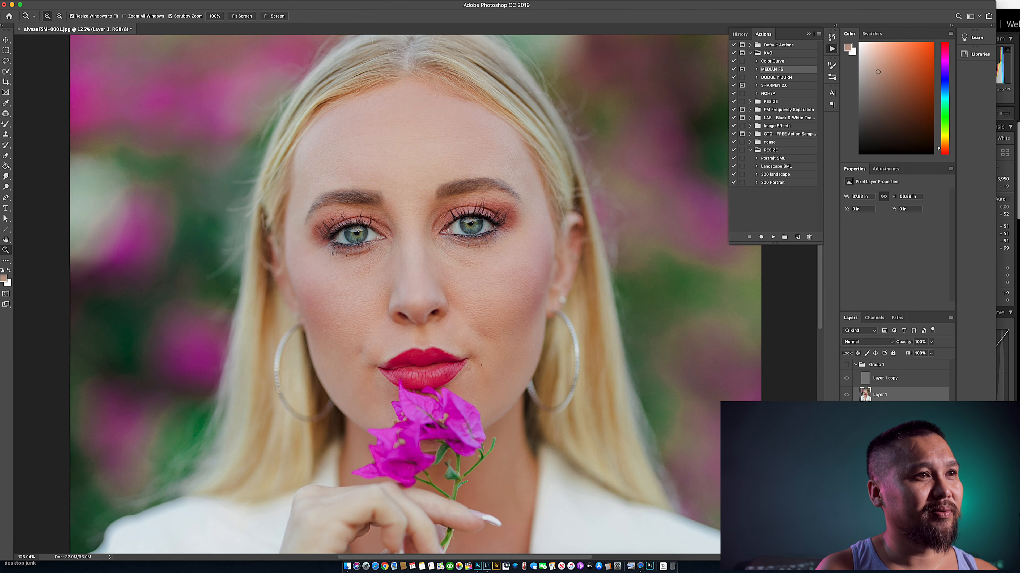
left_click(846, 365)
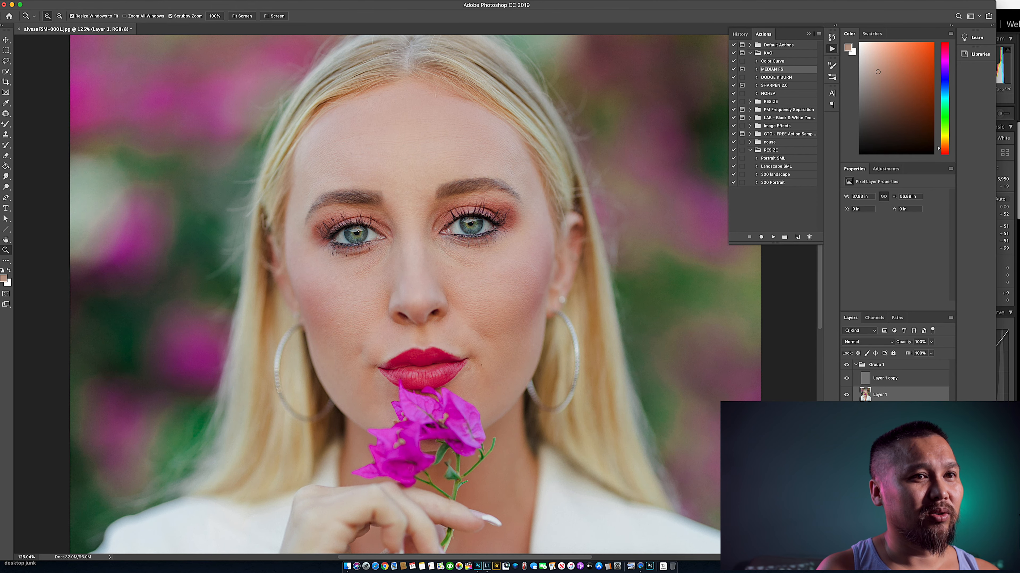
- Collapse Group 1 and run the DODGE N BURN action above it
key("super+0")
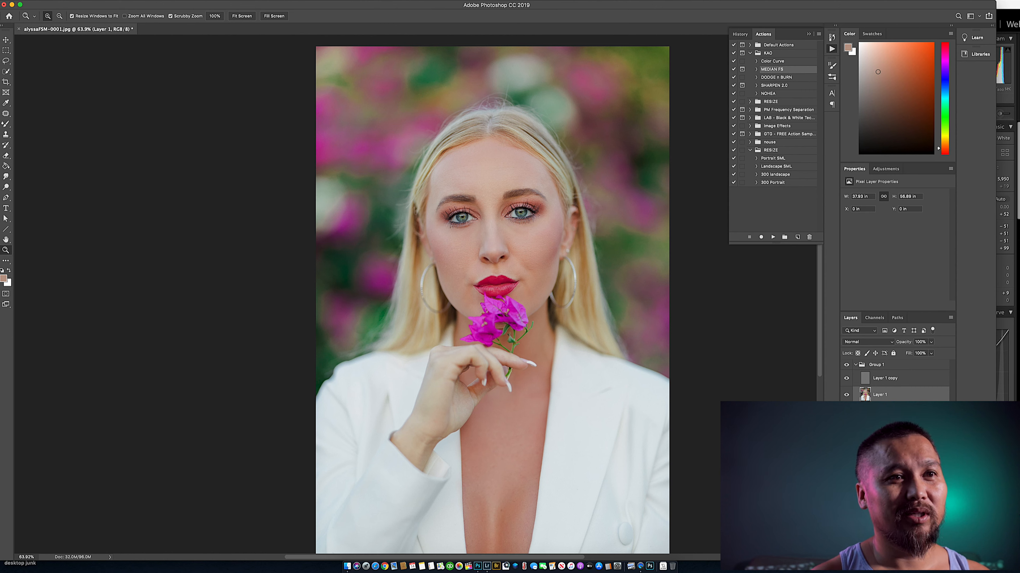
left_click(855, 365)
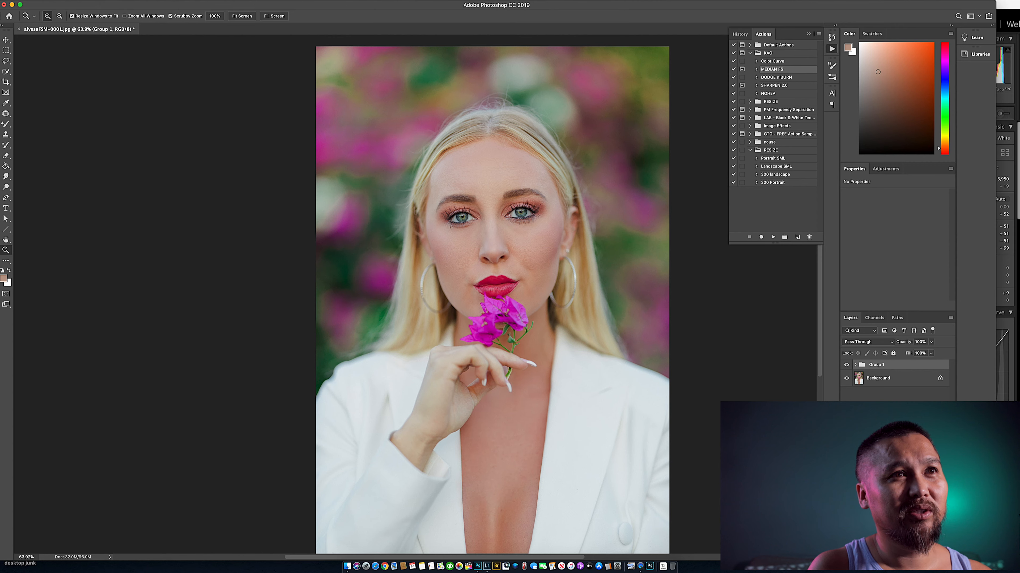
left_click(776, 77)
left_click(773, 237)
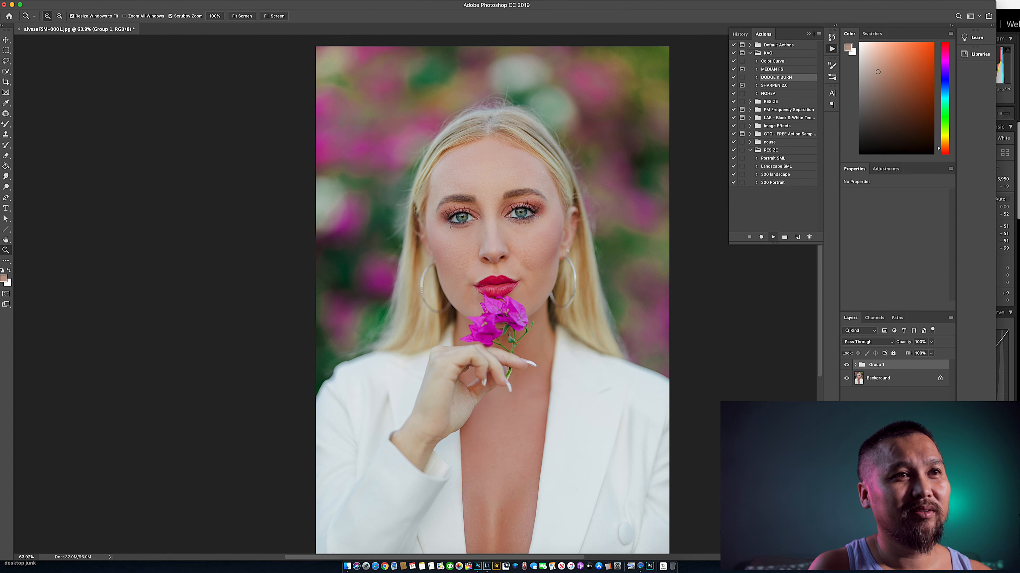
- Dodge the facial highlights on the DODGE N BURN layer using the Dodge tool with Midtones range and 5% exposure
key("z")
left_click_drag(491, 207, 542, 208)
left_click_drag(573, 294, 510, 291)
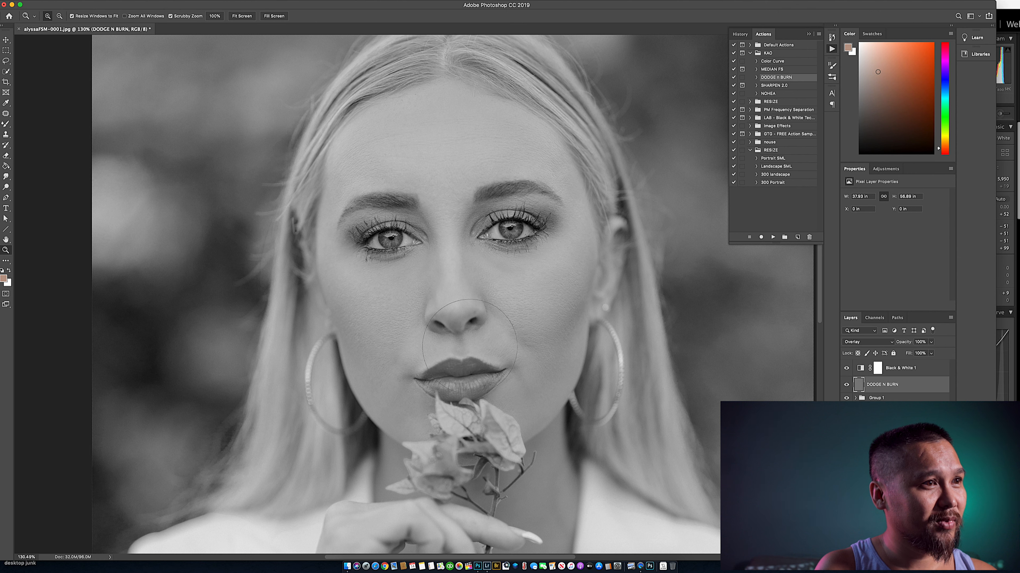
key("o")
right_click(552, 304)
key("Escape")
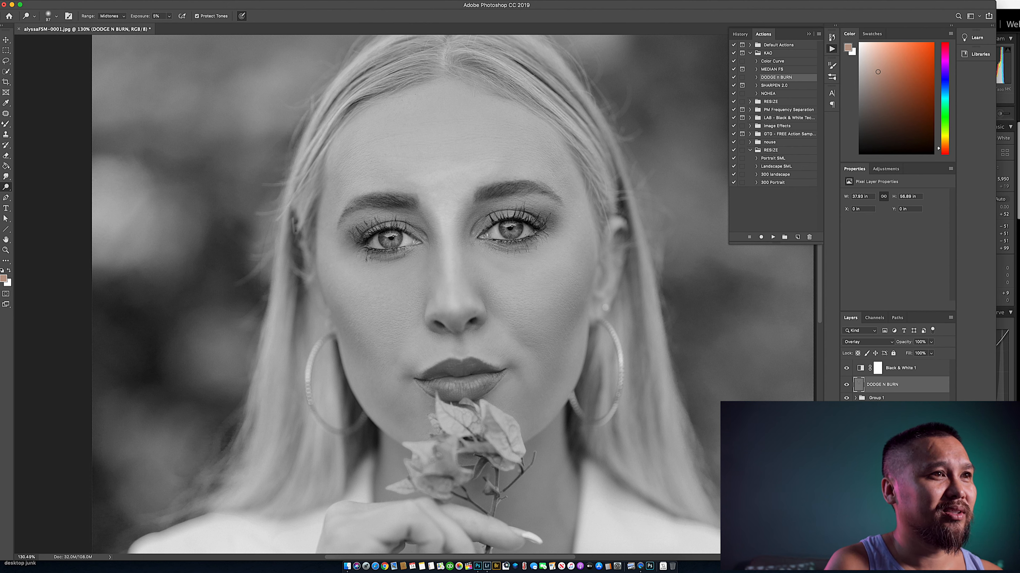
- Reduce the Dodge brush to refine the smaller facial highlights, and enlarge it to 70 px
right_click(569, 203)
left_click_drag(628, 226, 624, 225)
key("Return")
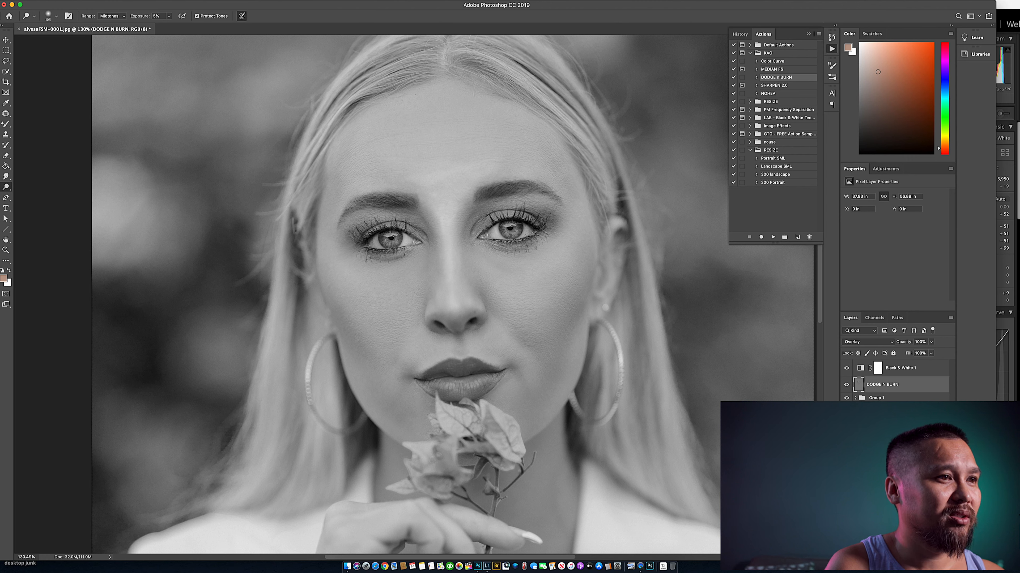
key("bracketright")
key("bracketright")
key("bracketright")
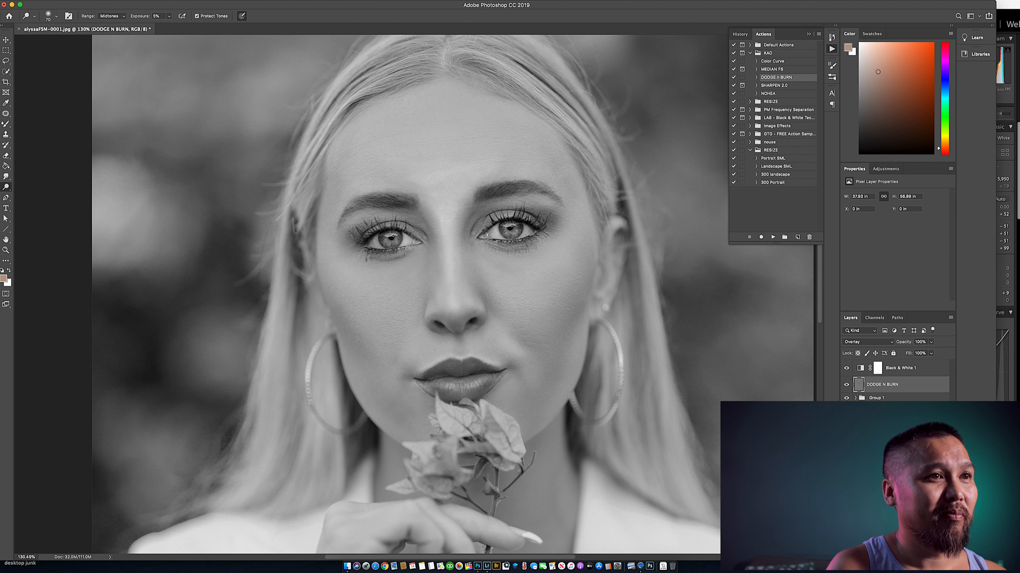
- Toggle the DODGE N BURN layer at full view to compare the portrait with and without dodging
key("z")
left_click_drag(543, 334, 471, 336)
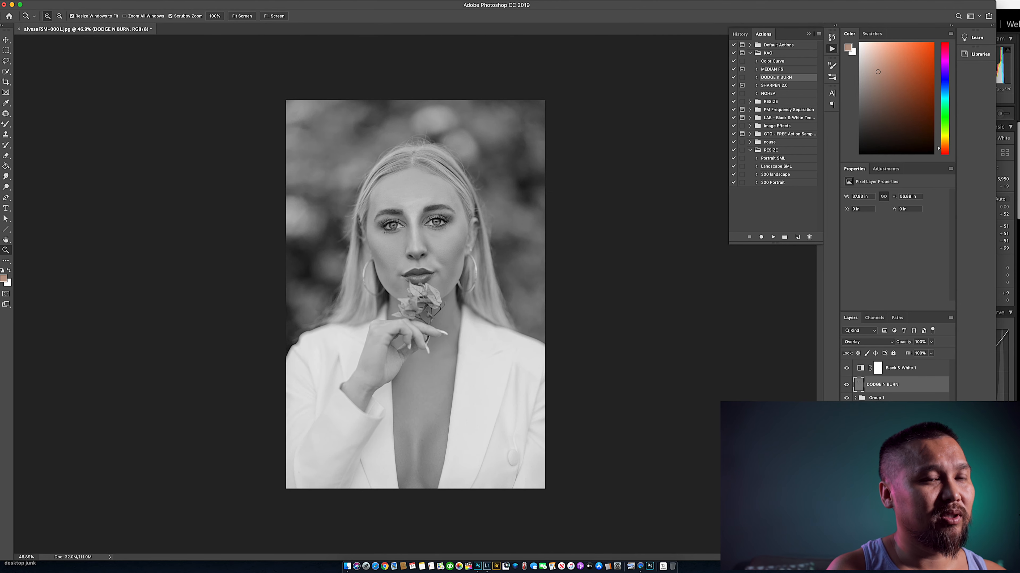
left_click(846, 385)
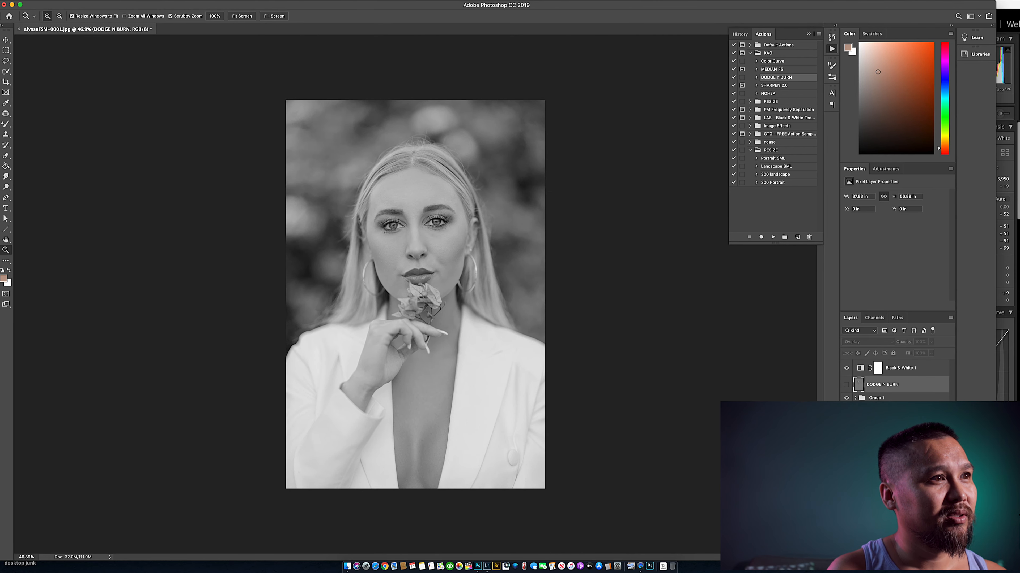
left_click(846, 385)
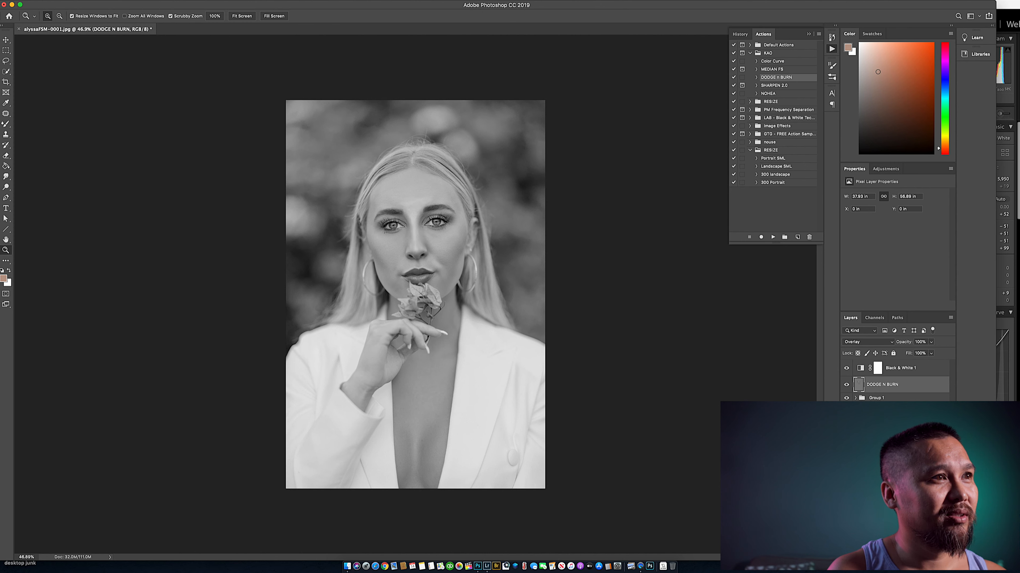
- Dodge broader highlights on the face and chest with a 364 px soft brush and a smaller one
key("o")
right_click(467, 194)
left_click(403, 200)
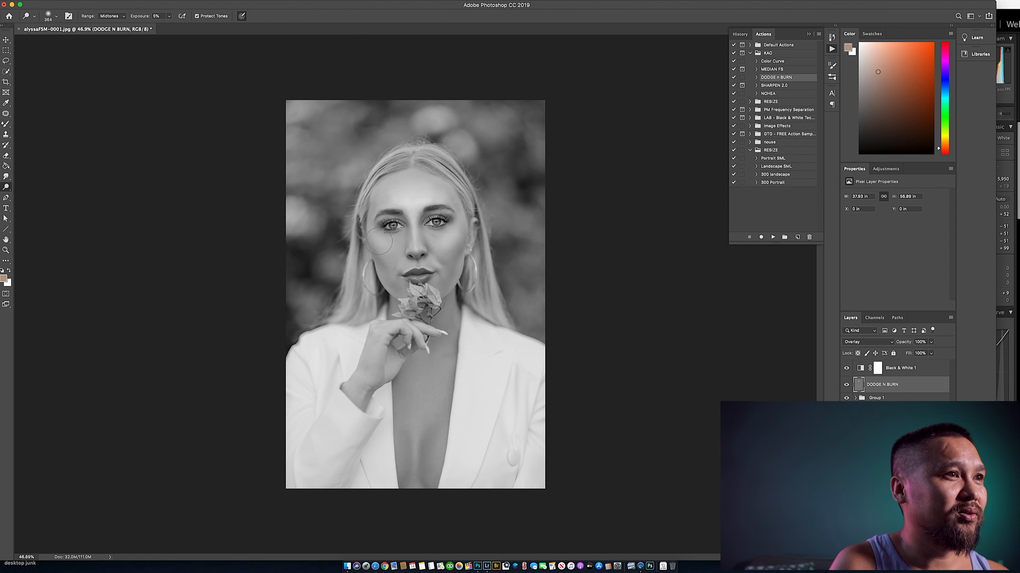
right_click(395, 245)
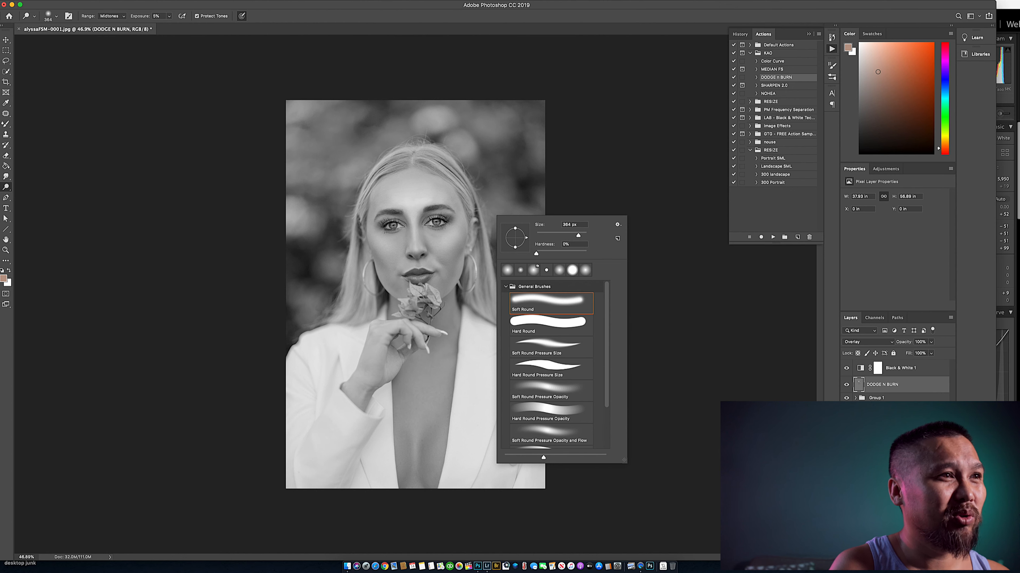
left_click_drag(578, 236, 575, 236)
key("Return")
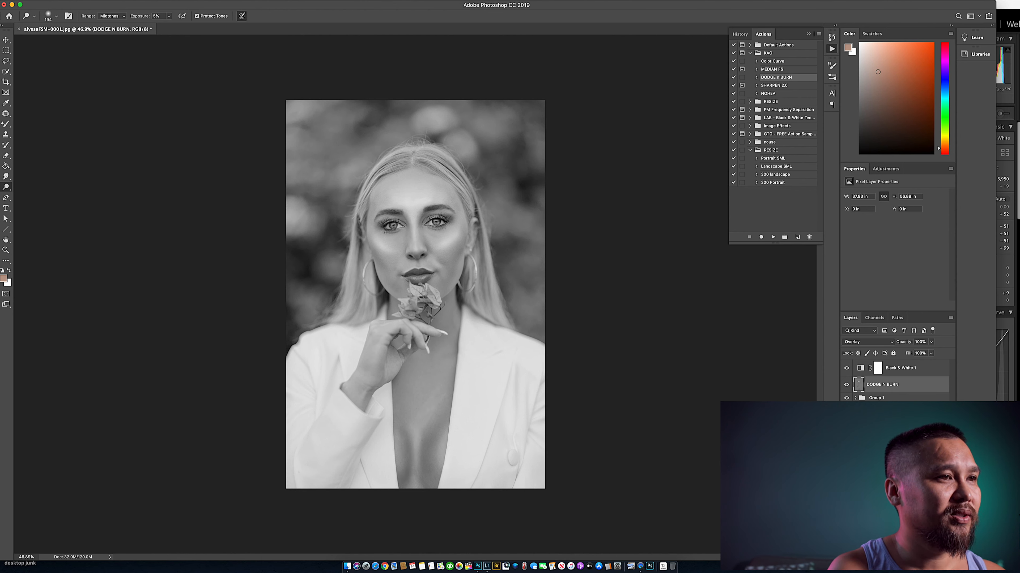
- Hide the Black & White 1 layer and toggle DODGE N BURN to compare the dodging in color
left_click(846, 369)
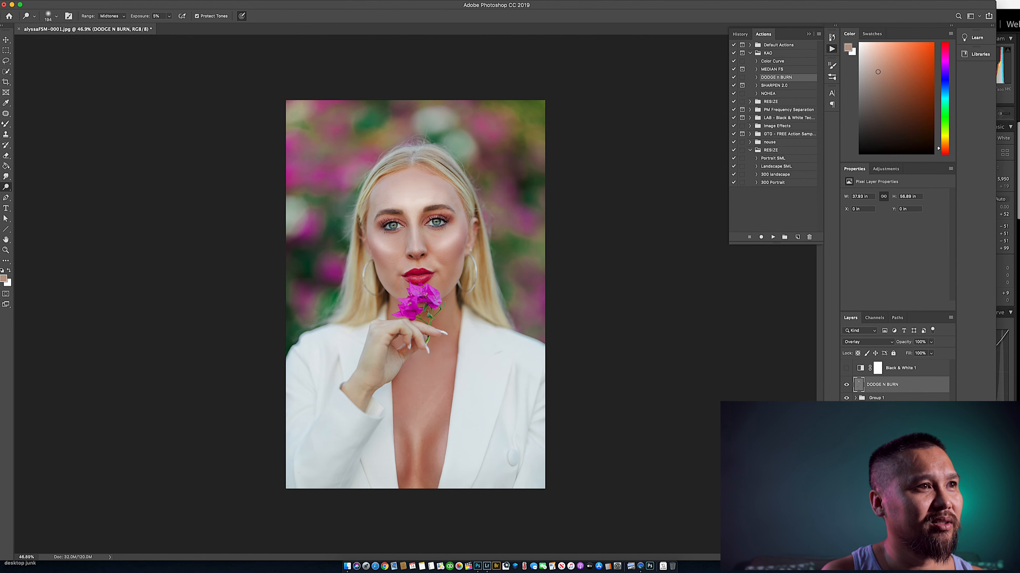
left_click(846, 385)
left_click(846, 385)
key("z")
left_click_drag(418, 338, 450, 338)
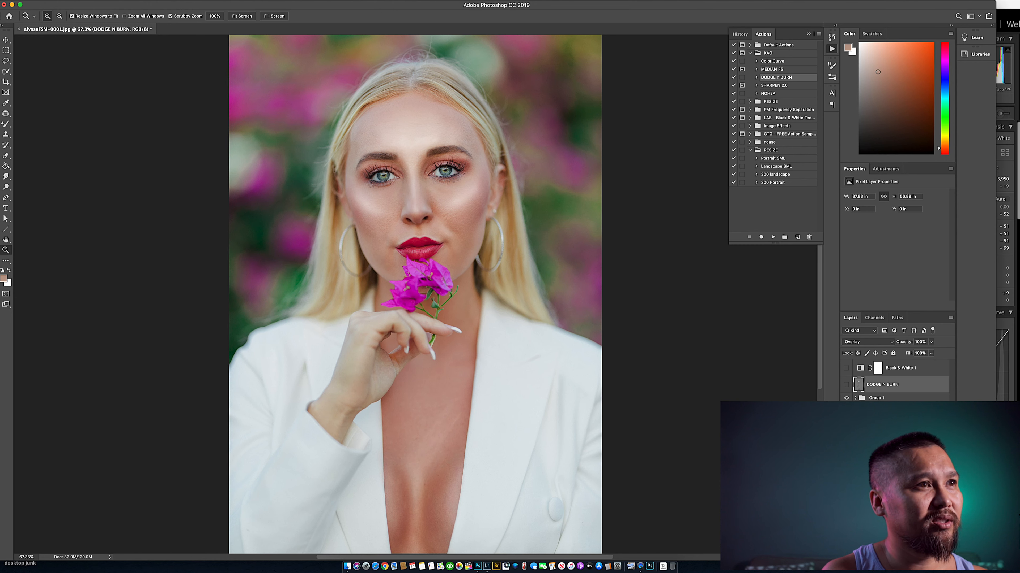
left_click(846, 384)
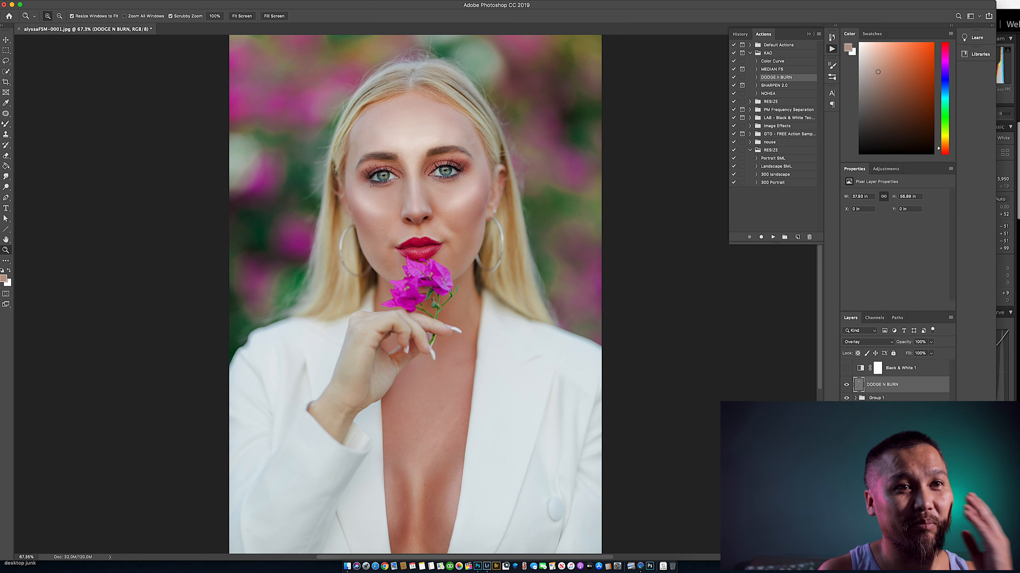
- Lower the DODGE N BURN layer's opacity to 28%
left_click(930, 353)
left_click_drag(930, 352, 923, 353)
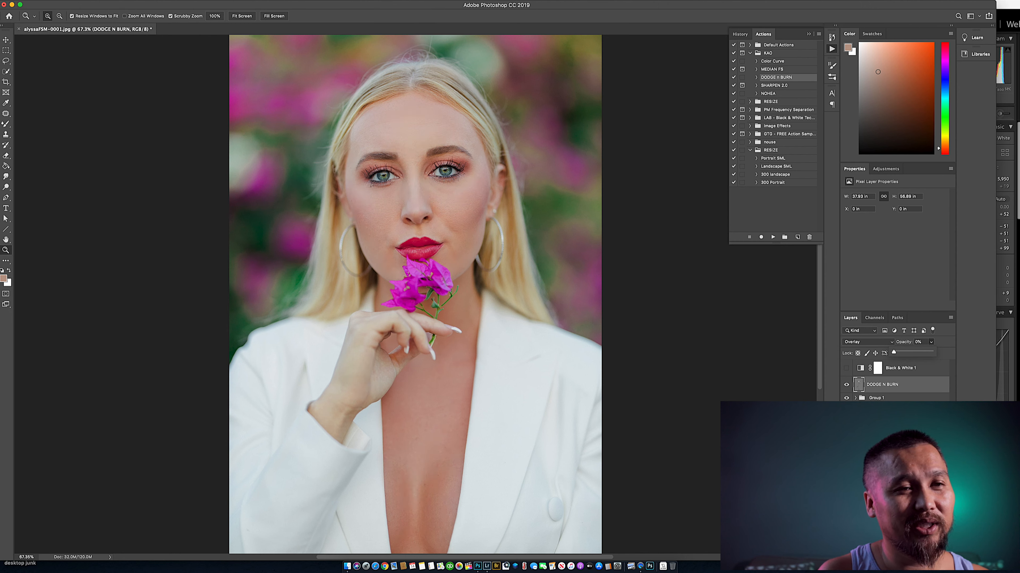
left_click_drag(902, 353, 904, 352)
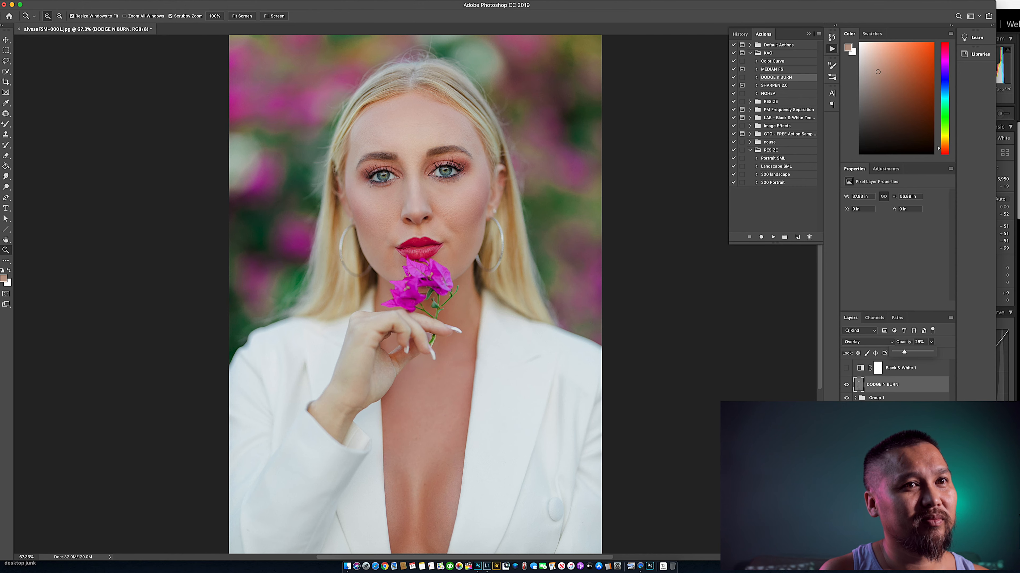
- Compare the portrait with and without the DODGE N BURN layer, both close up and at full view
left_click(846, 384)
left_click(847, 385)
left_click(846, 384)
left_click(847, 384)
mouse_move(424, 184)
left_mouse_down()
mouse_move(487, 185)
mouse_move(488, 235)
mouse_move(435, 219)
left_mouse_up()
left_click(847, 385)
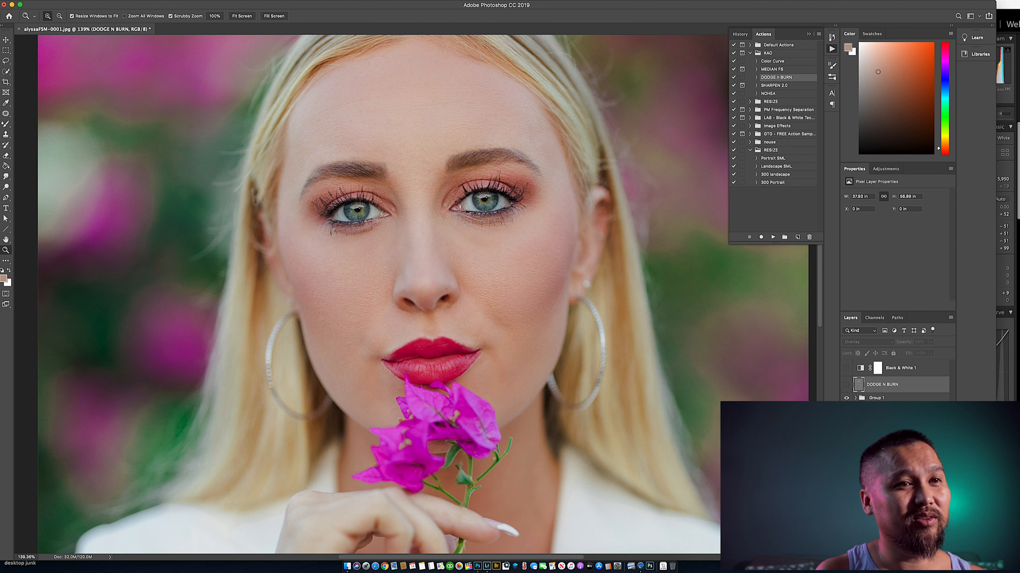
left_click(846, 384)
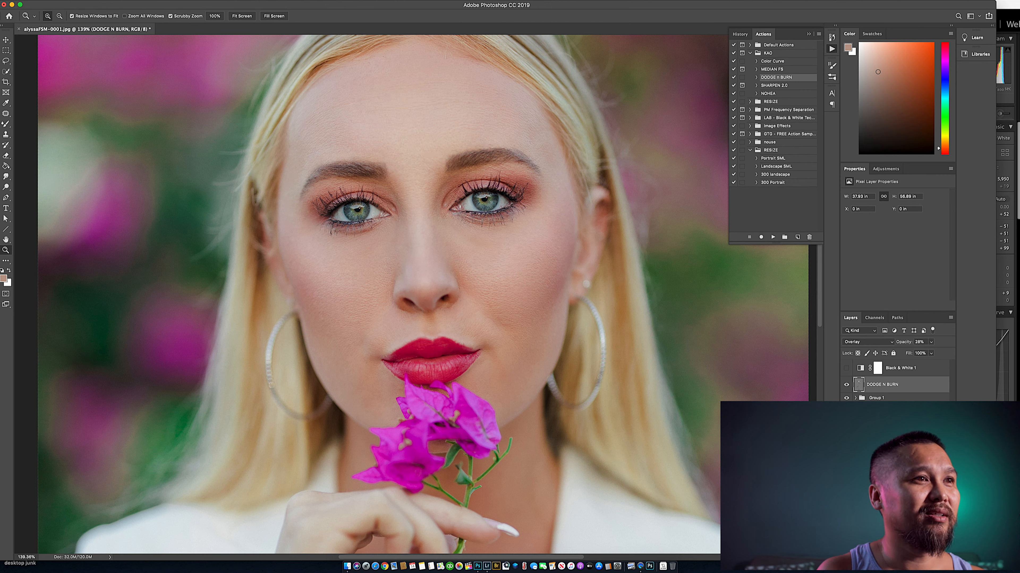
left_click(846, 385)
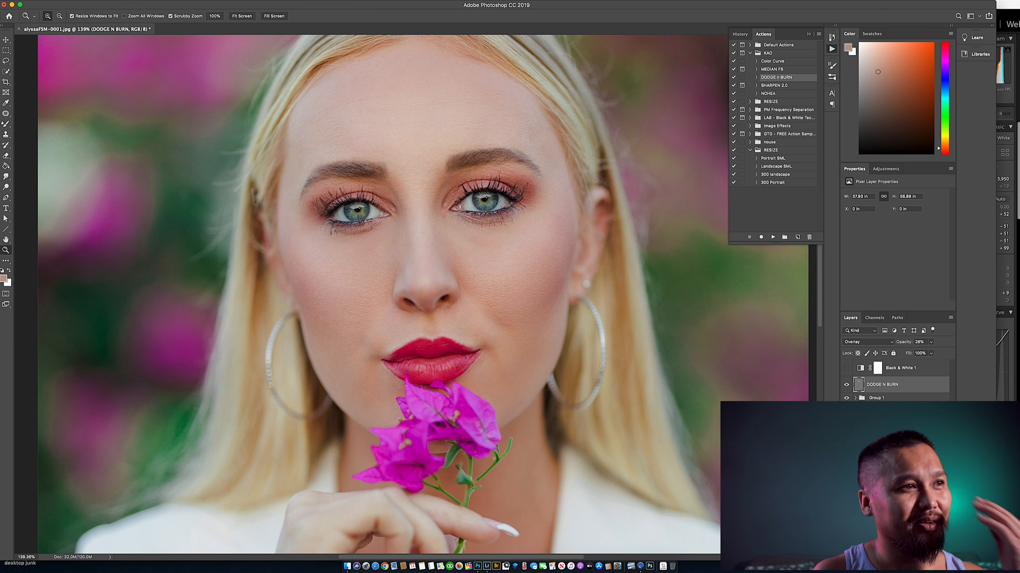
left_click_drag(652, 347, 605, 348)
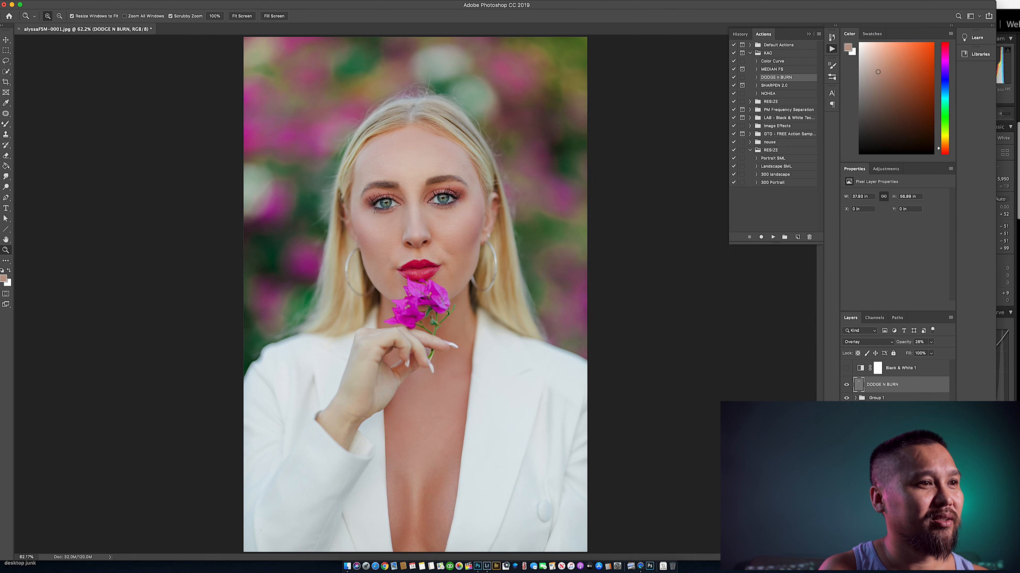
left_click_drag(416, 520, 456, 520)
scroll(456, 520, "down", 3)
left_click(846, 385)
left_click_drag(625, 390, 585, 389)
- Adjust the DODGE N BURN layer's opacity to 42%, compare it with the layer hidden, and settle on 38%
left_click(930, 342)
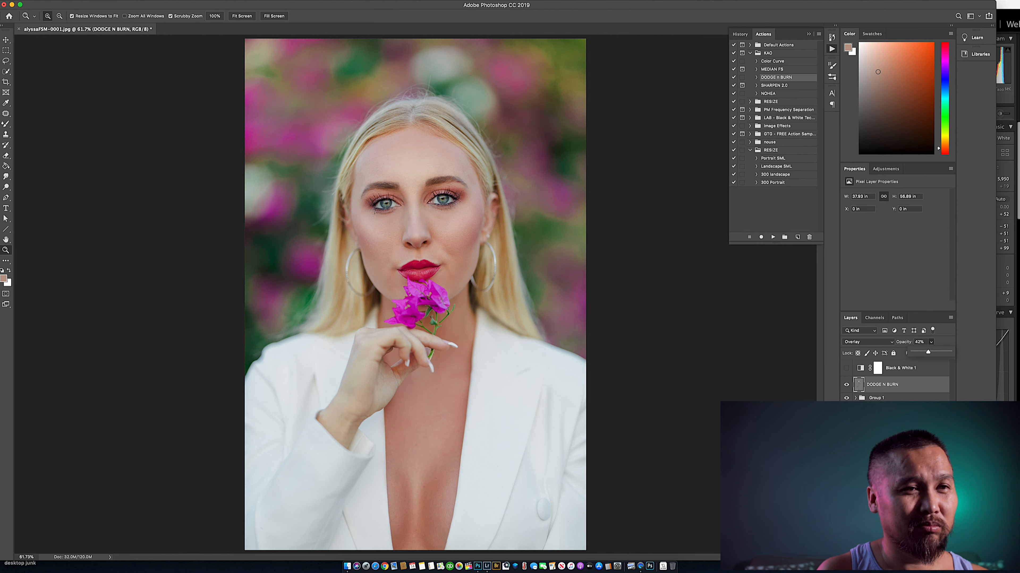
key("Return")
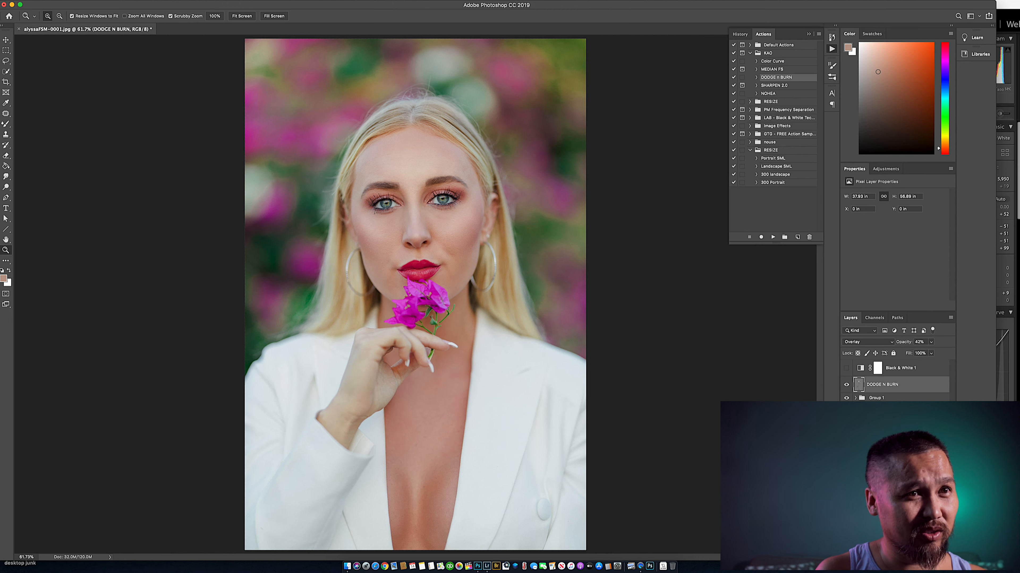
left_click(846, 384)
left_click(846, 385)
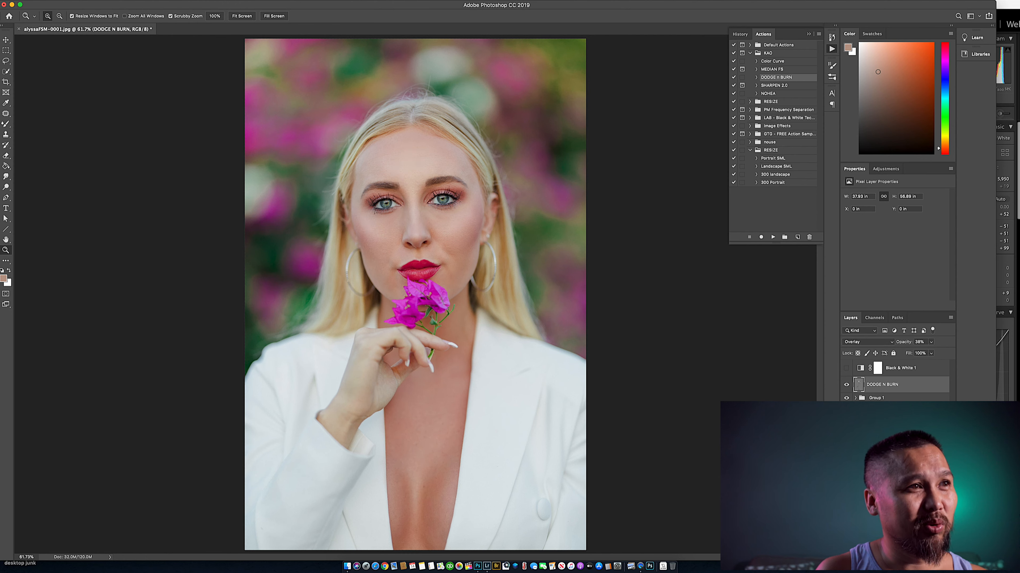
left_click(846, 385)
- Select the Black & White 1 layer and run the SHARPEN 2.0 action with a High Pass radius of 3.8 pixels
left_click(899, 411)
left_click(900, 368, "shift")
left_click(900, 368)
left_click(774, 86)
left_click(773, 236)
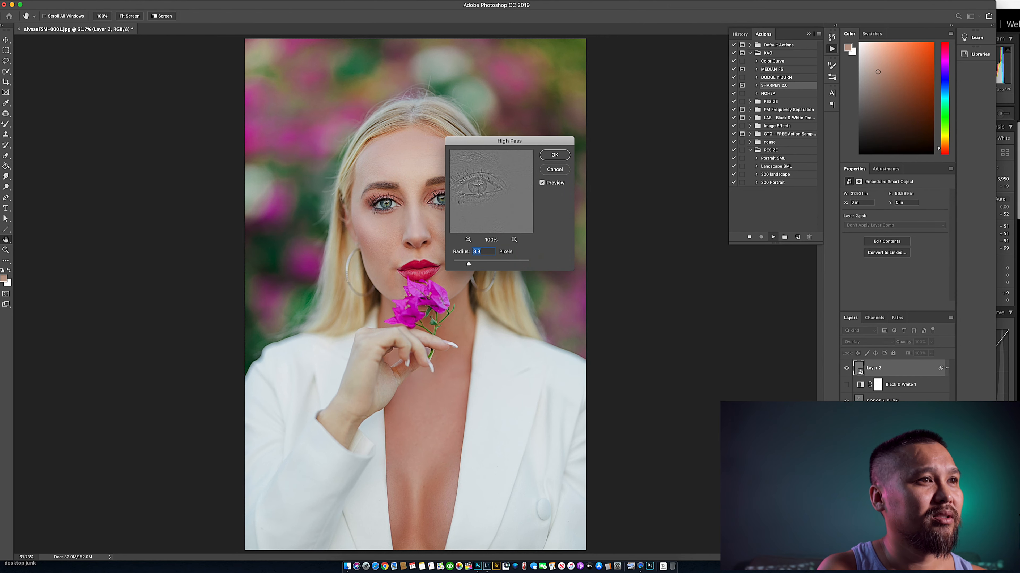
key("Return")
- Paint white on Layer 2's mask with a small brush to sharpen the facial features, and flatten the image
left_click_drag(418, 207, 476, 208)
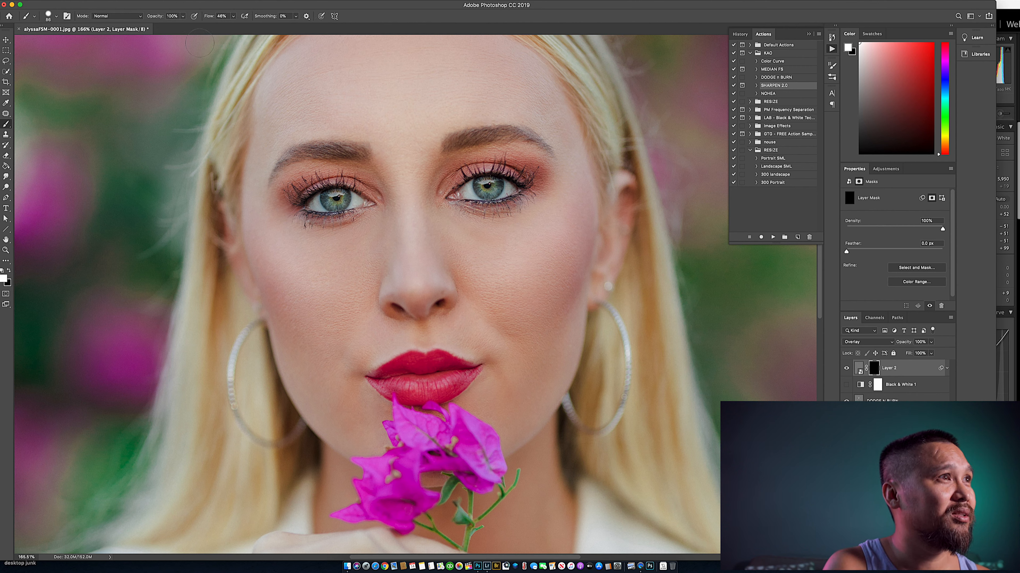
right_click(518, 194)
left_click_drag(580, 214, 573, 213)
mouse_move(590, 232)
left_mouse_down()
mouse_move(558, 231)
mouse_move(562, 214)
left_mouse_up()
key("Return")
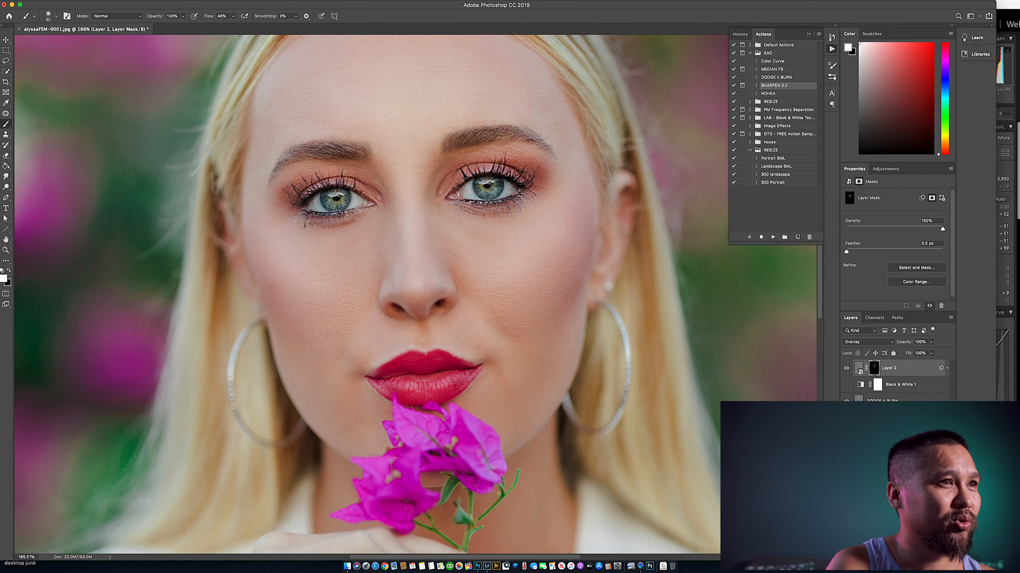
key("z")
left_click_drag(420, 297, 437, 297)
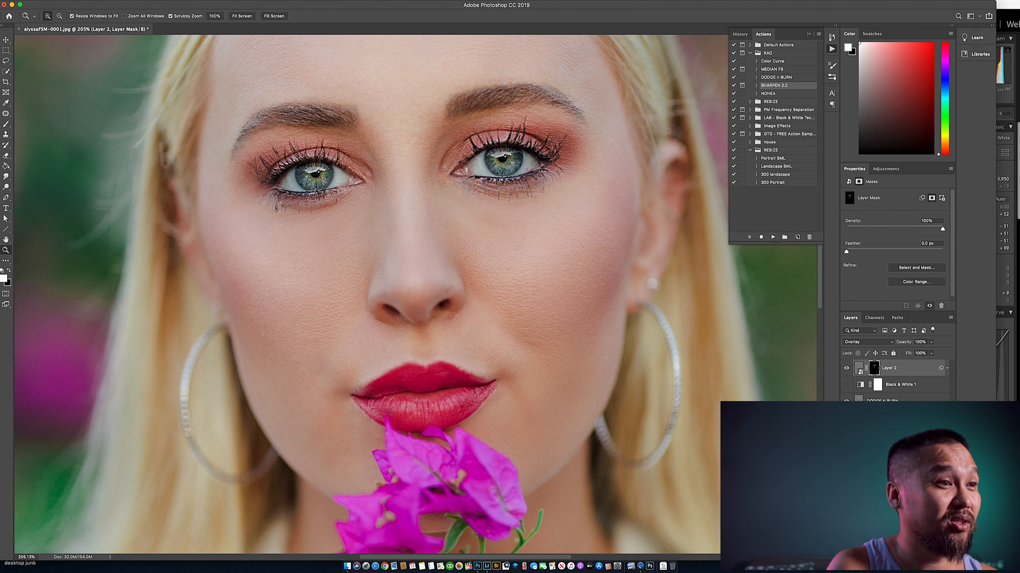
key("super+0")
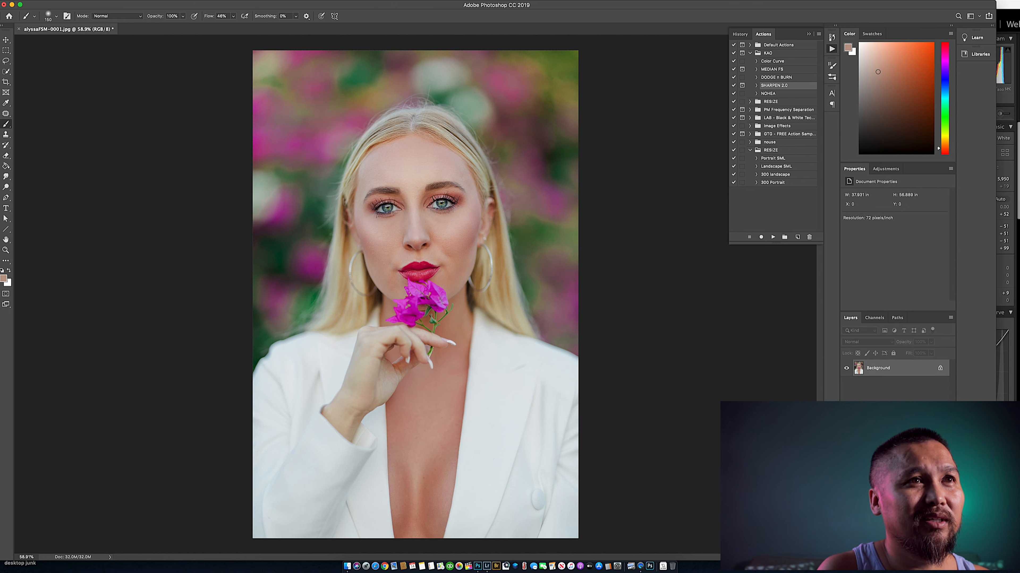
- Run the NOHEA action on the flattened Background layer
left_click(768, 93)
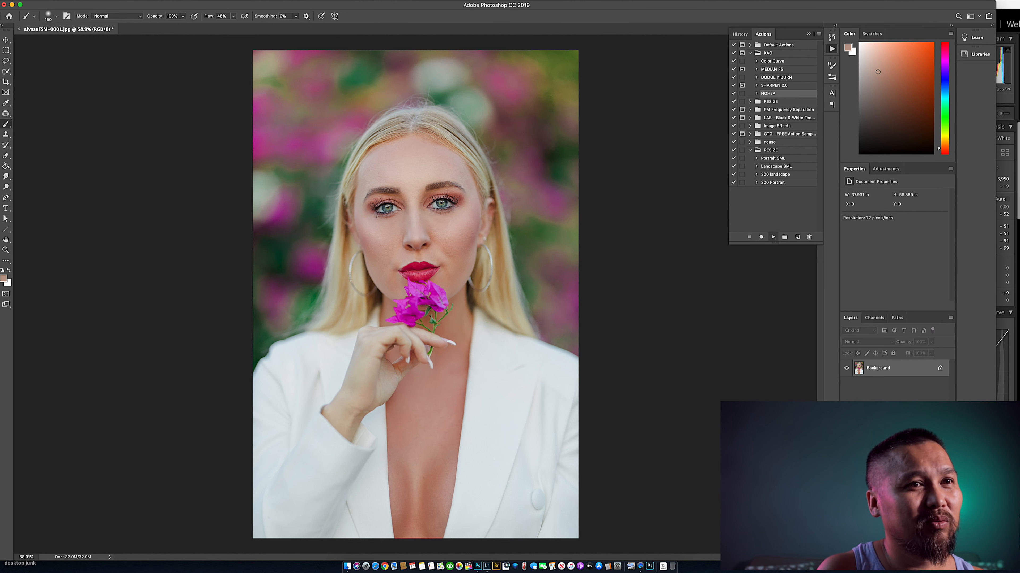
left_click(772, 237)
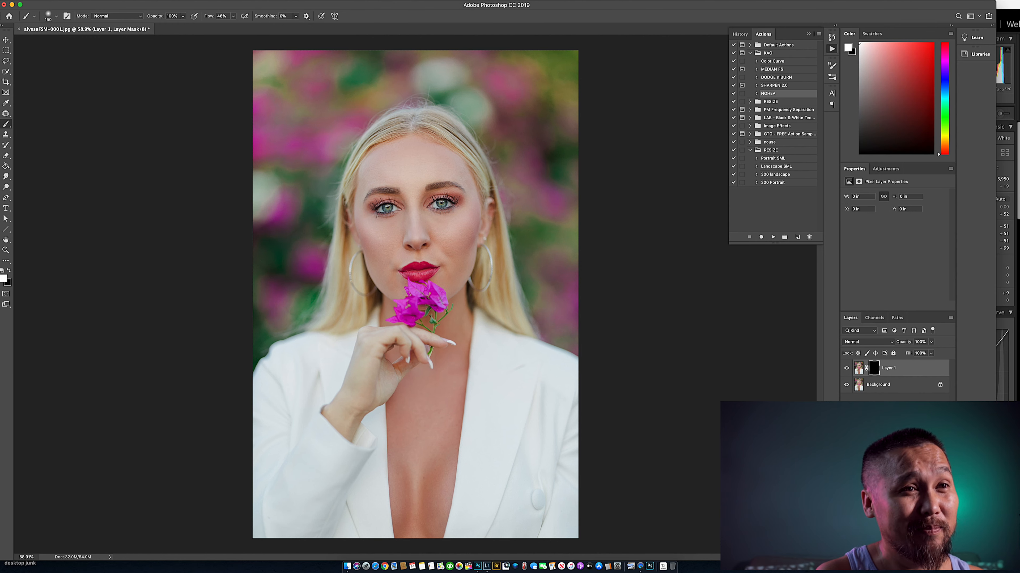
key("s")
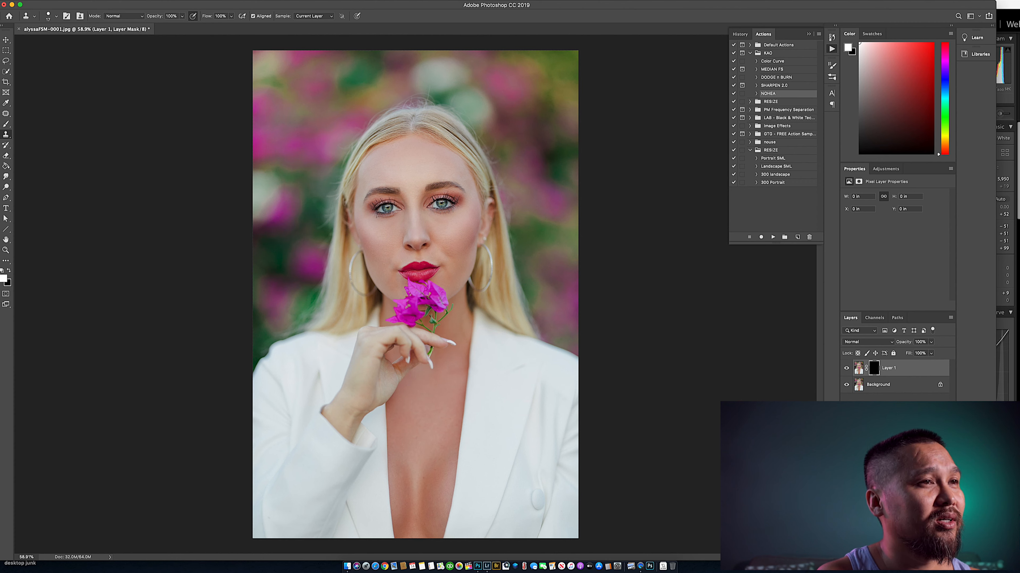
- Resize the brush and paint white on Layer 1's mask along the hair edge on the right side of the image
key("b")
right_click(512, 134)
left_click_drag(553, 171, 573, 172)
key("Return")
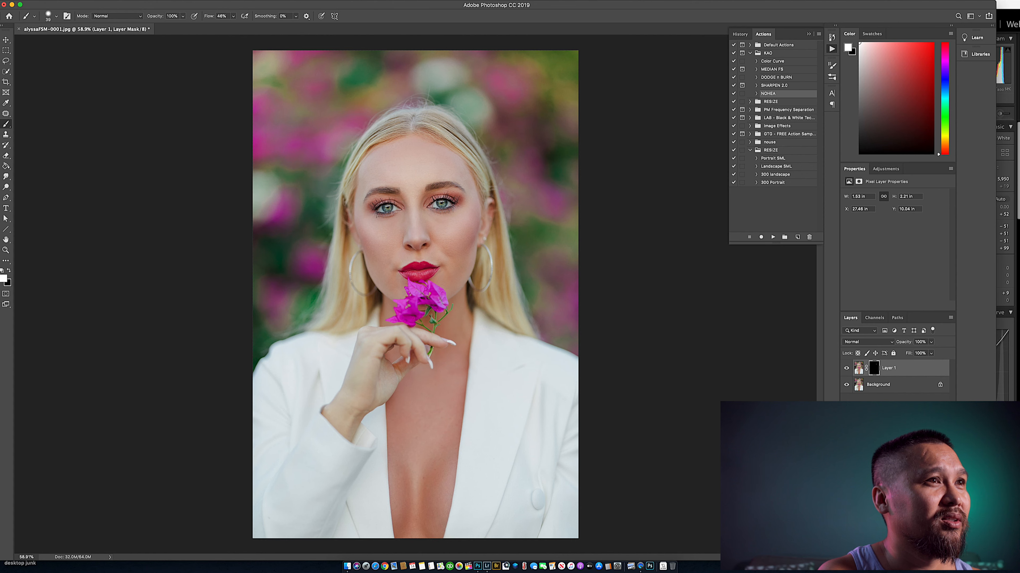
left_click_drag(490, 138, 479, 120)
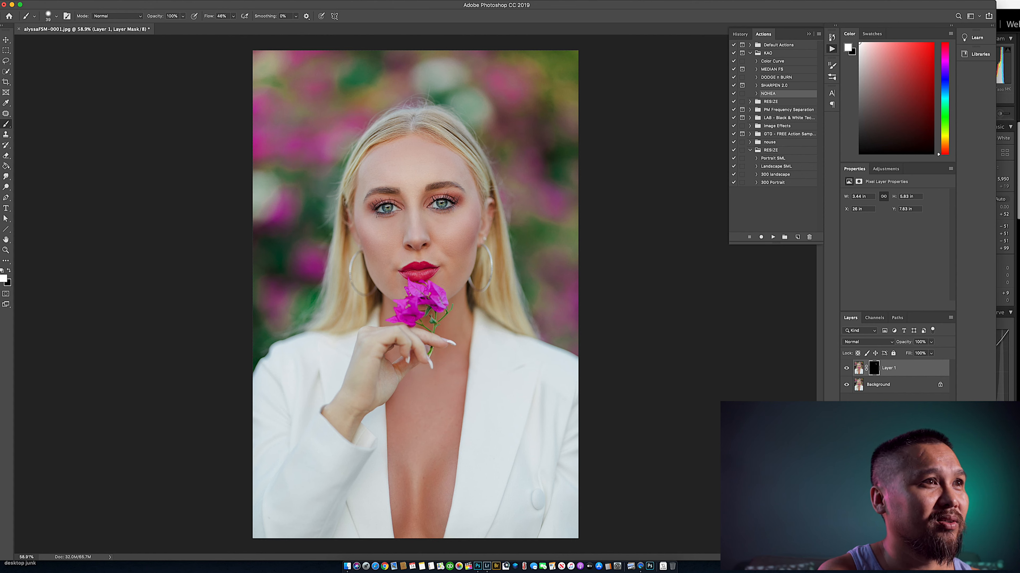
left_click_drag(477, 140, 490, 166)
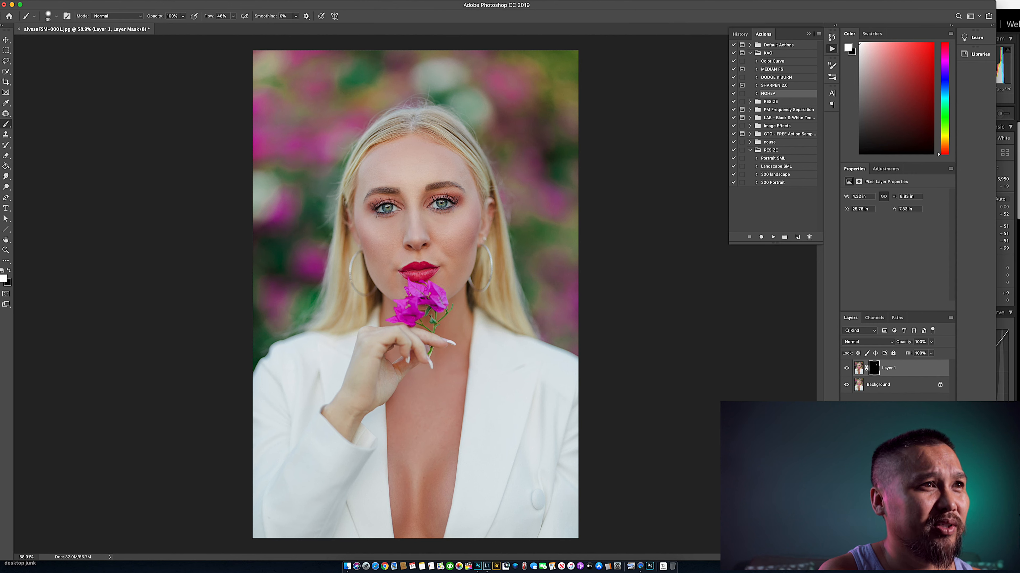
left_click_drag(506, 189, 529, 261)
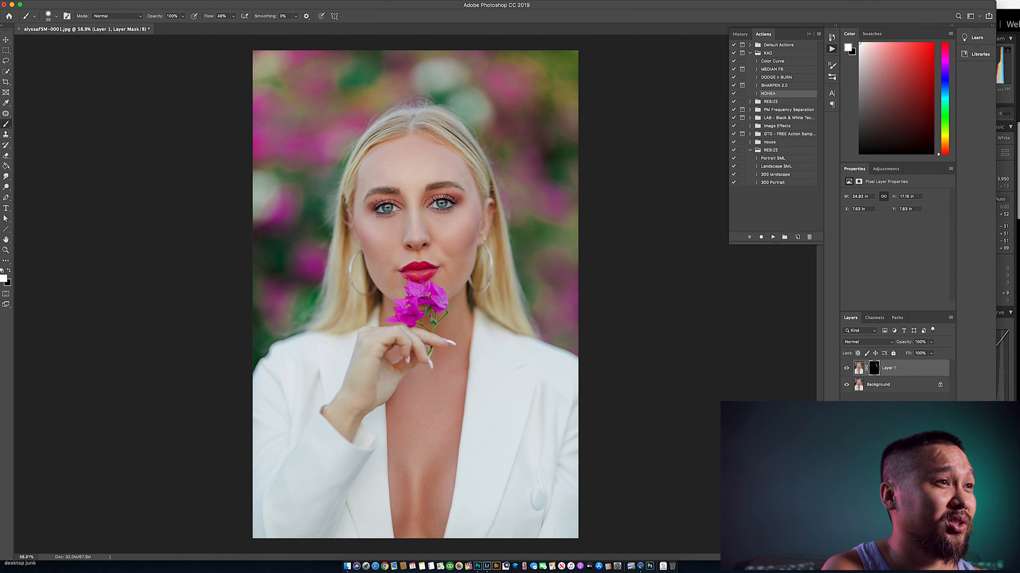
- Paint white on Layer 1's mask along the left hair edge, the shoulder and the top of the head, and flatten the image
left_click_drag(324, 209, 313, 237)
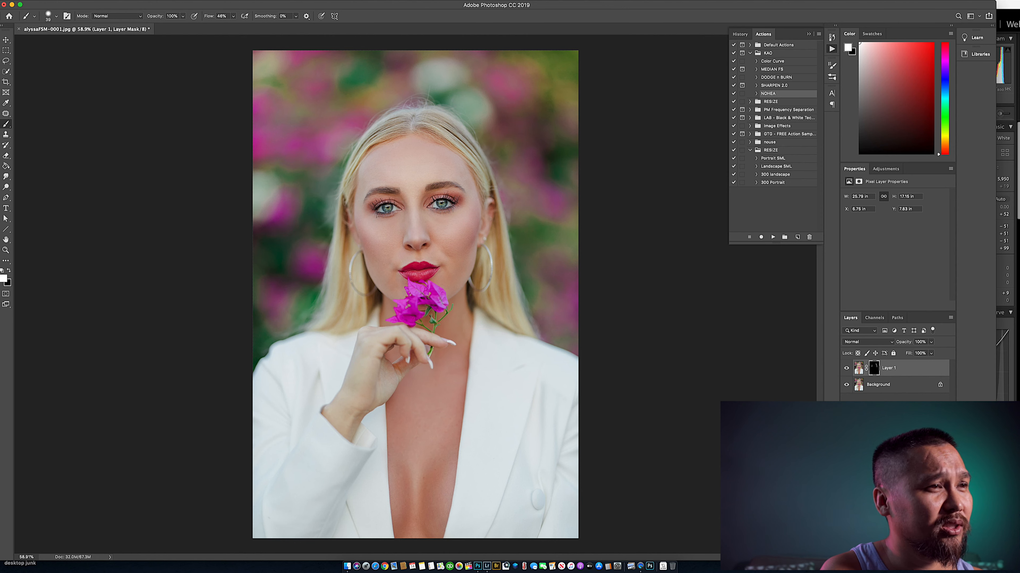
left_click_drag(307, 333, 257, 354)
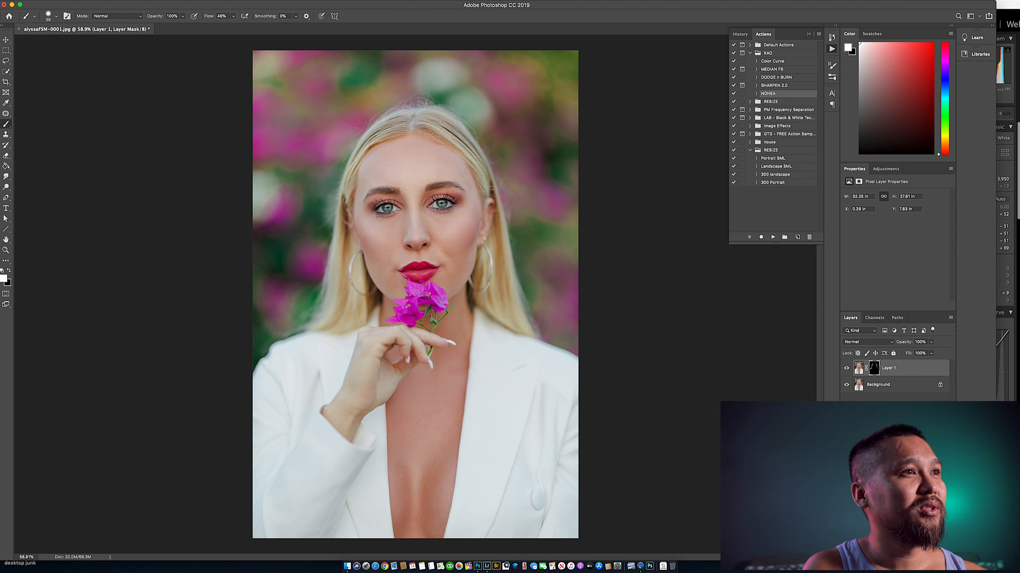
left_click_drag(390, 105, 447, 105)
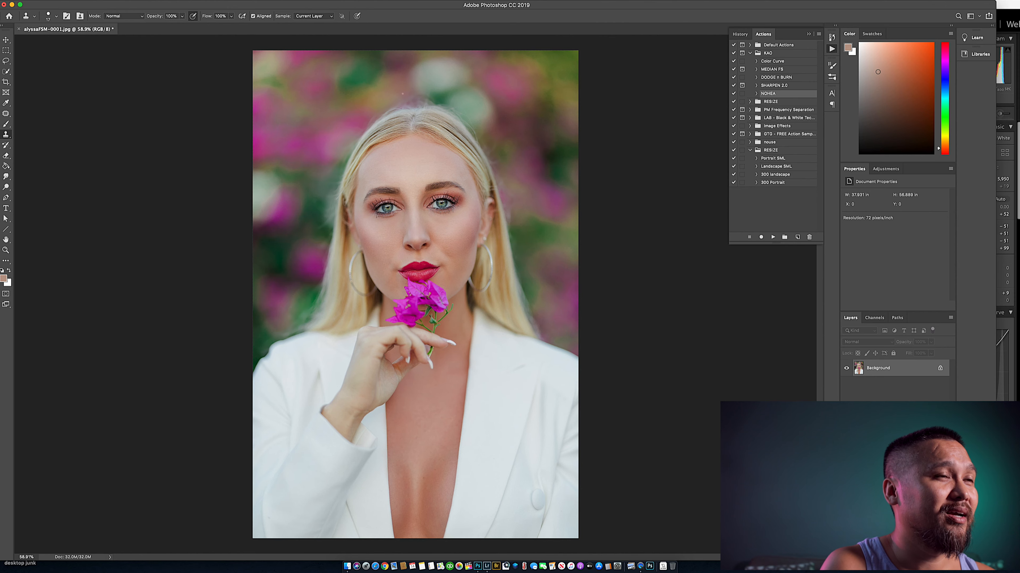
left_click_drag(411, 92, 411, 91)
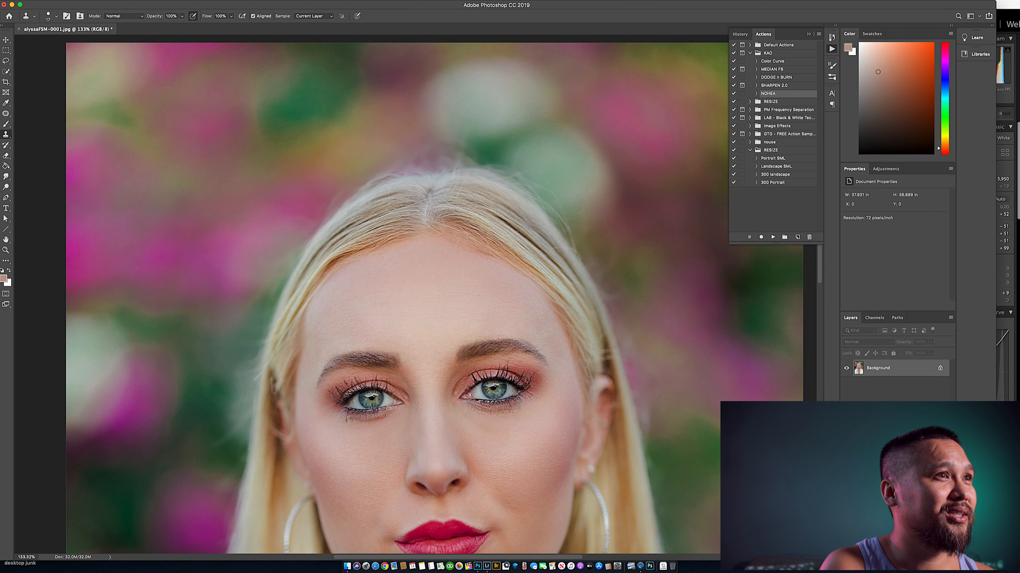
- Switch to the Clone Stamp tool and adjust its brush size for the flyaway hairs above the head
key("s")
right_click(405, 104)
key("Escape")
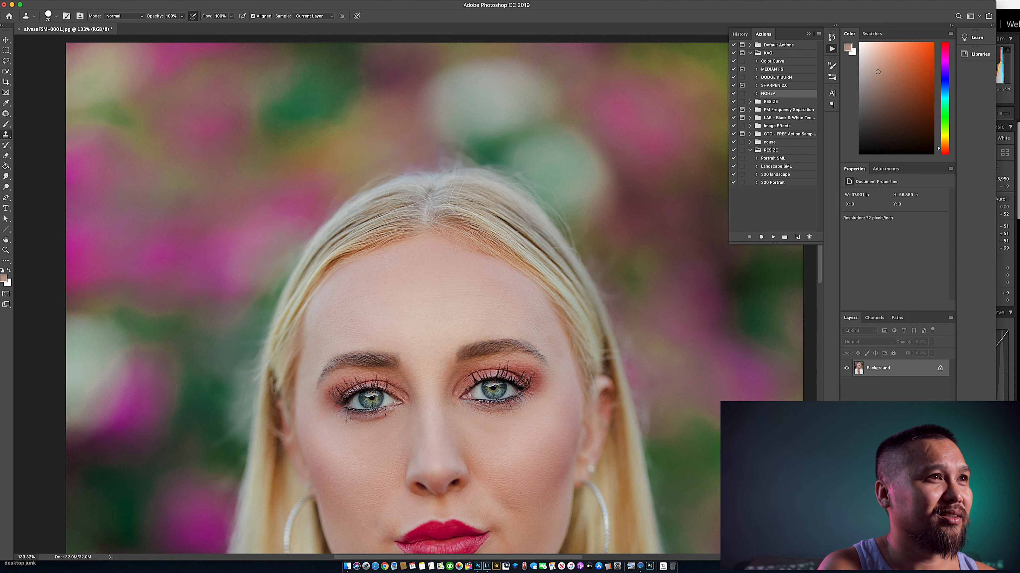
right_click(500, 124)
left_click_drag(575, 141, 567, 142)
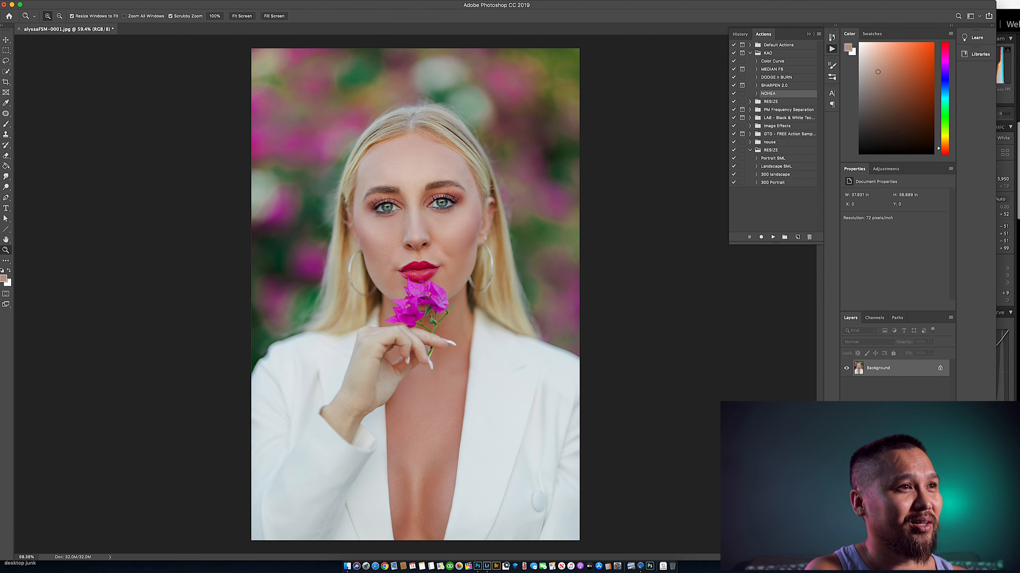
- Inspect the retouched face up close and the portrait as a whole
left_click_drag(415, 192, 449, 191)
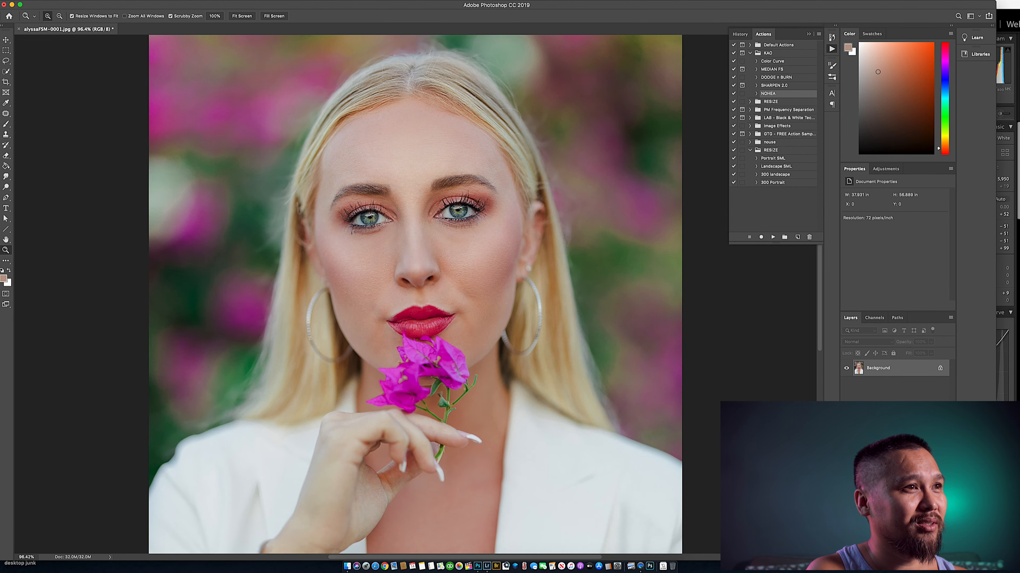
left_click_drag(403, 217, 439, 217)
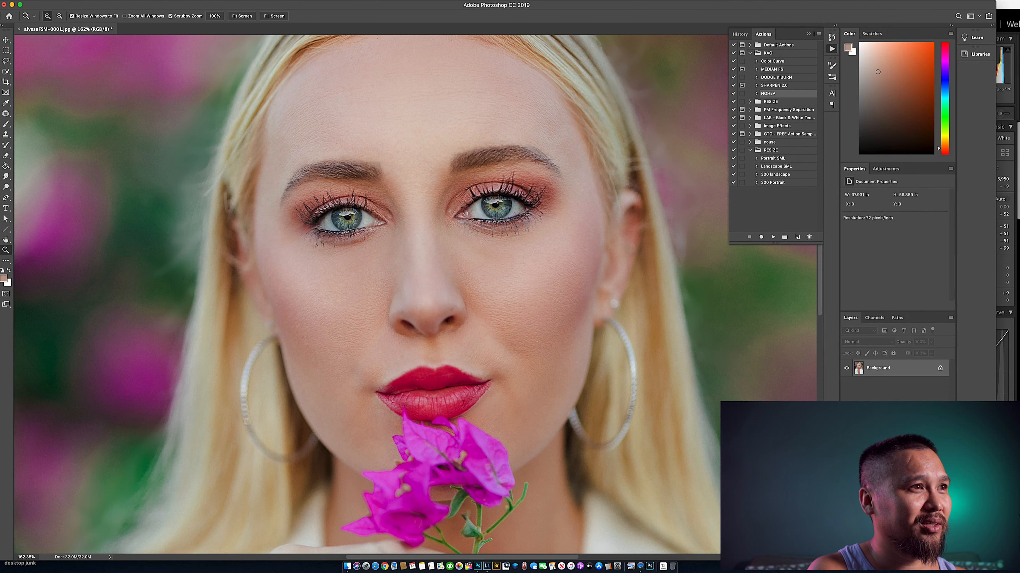
left_click_drag(485, 261, 424, 261)
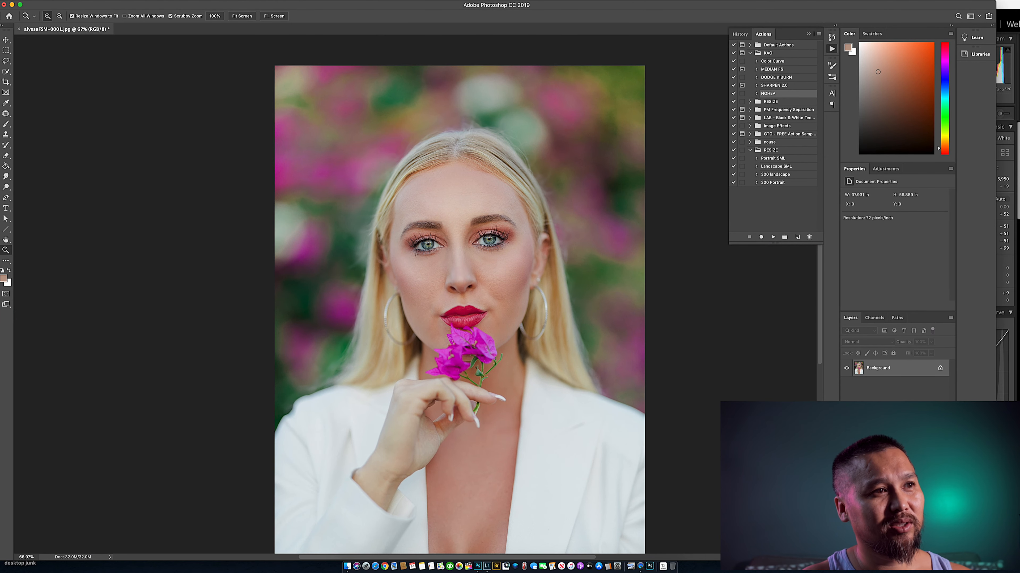